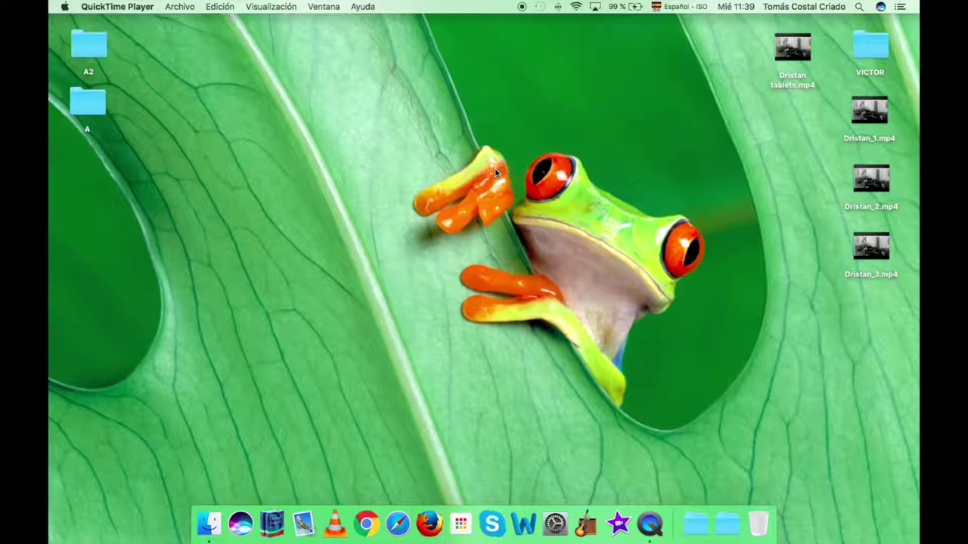
- Start a GarageBand Audio project with iRig Mic HD as the input device, creating track Audio 1
left_click(586, 527)
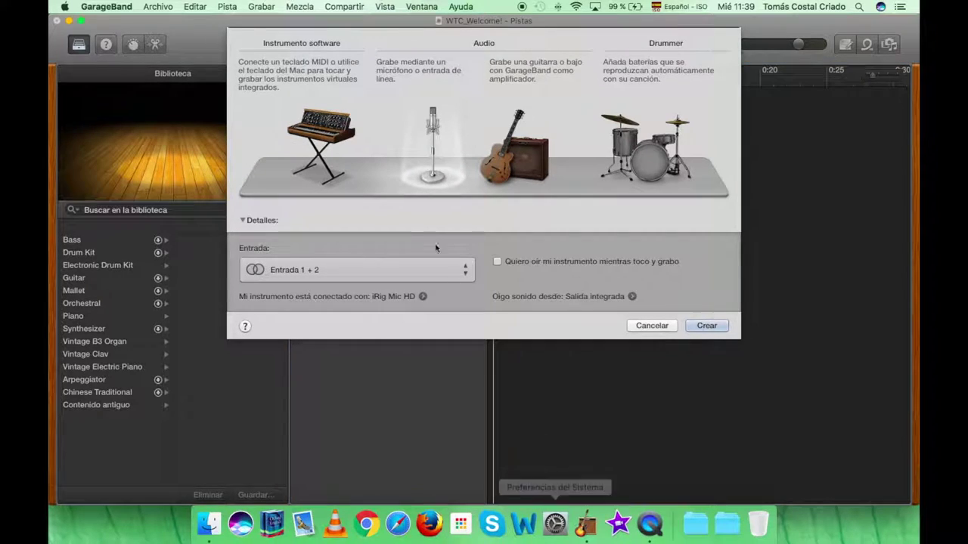
left_click(423, 296)
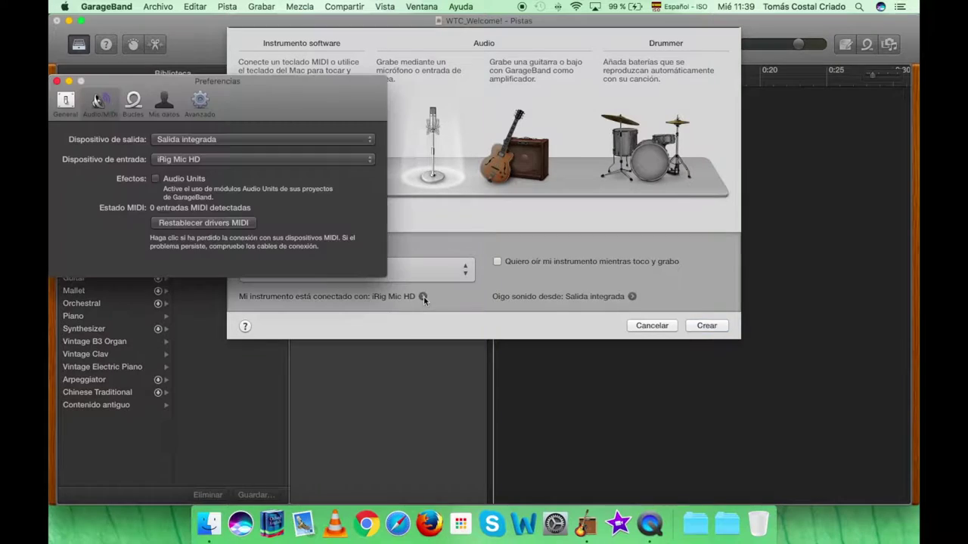
left_click(355, 160)
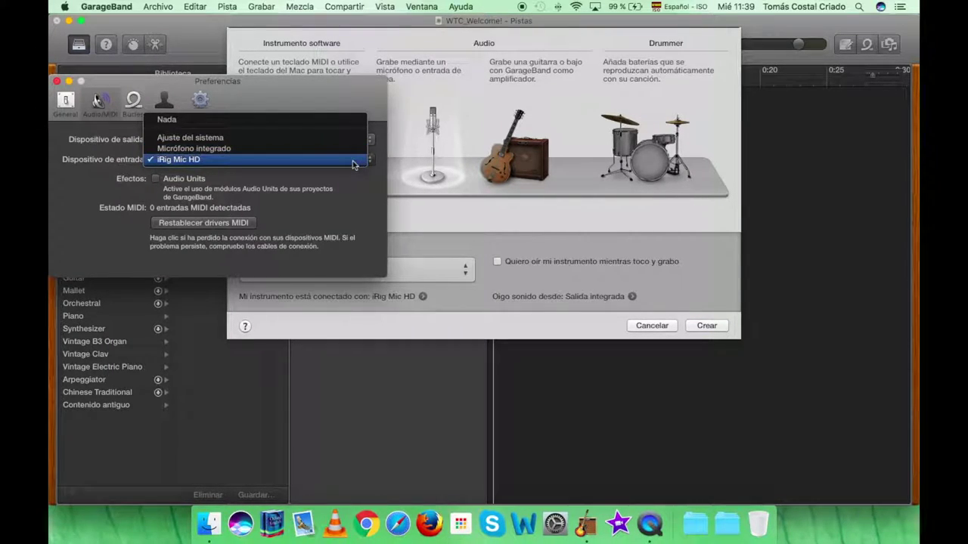
left_click(353, 161)
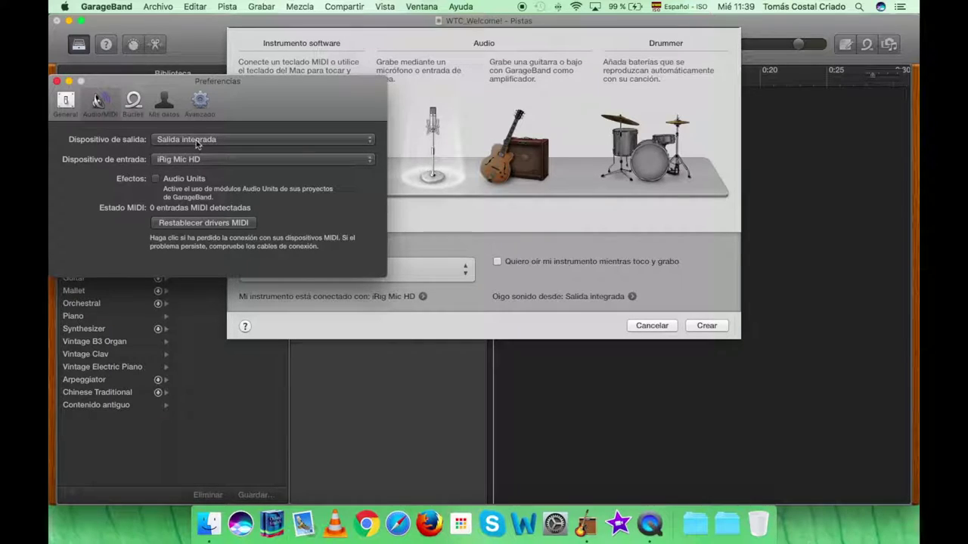
left_click(56, 81)
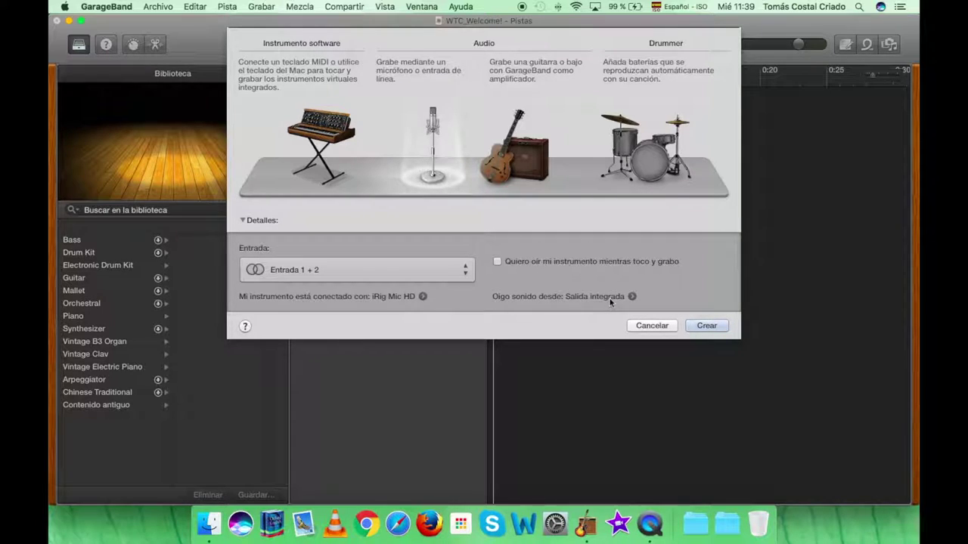
left_click(707, 325)
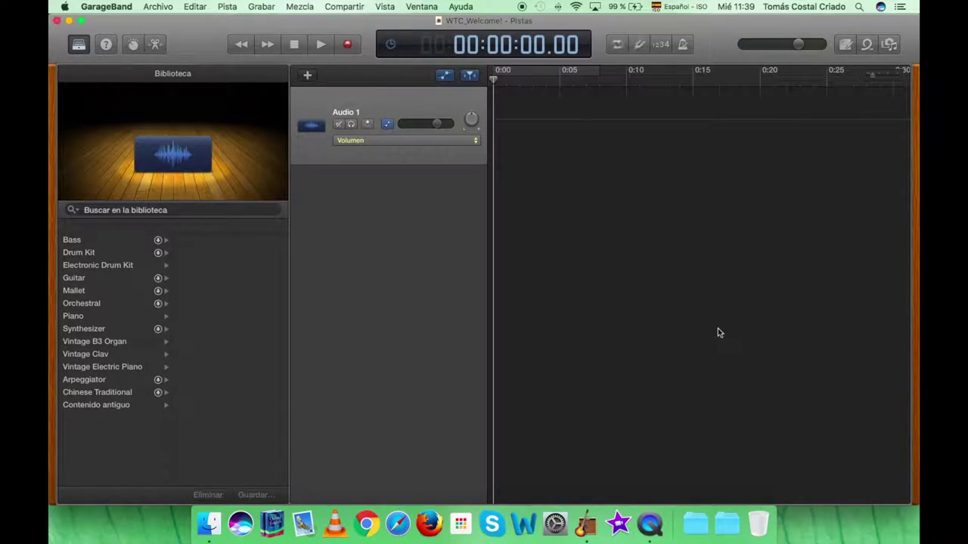
left_click(445, 76)
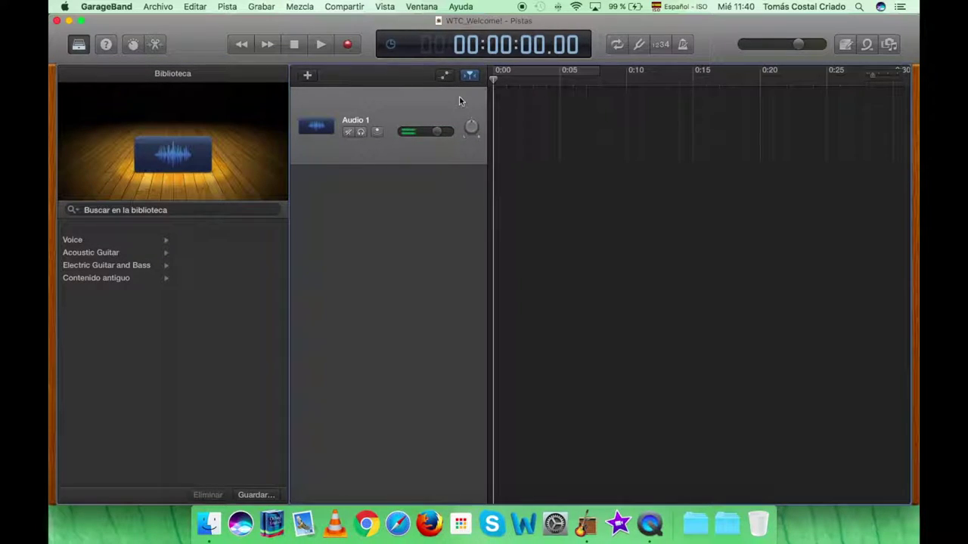
- Record about 58 seconds of spoken voice-over onto Audio 1, then stop recording
left_click(348, 47)
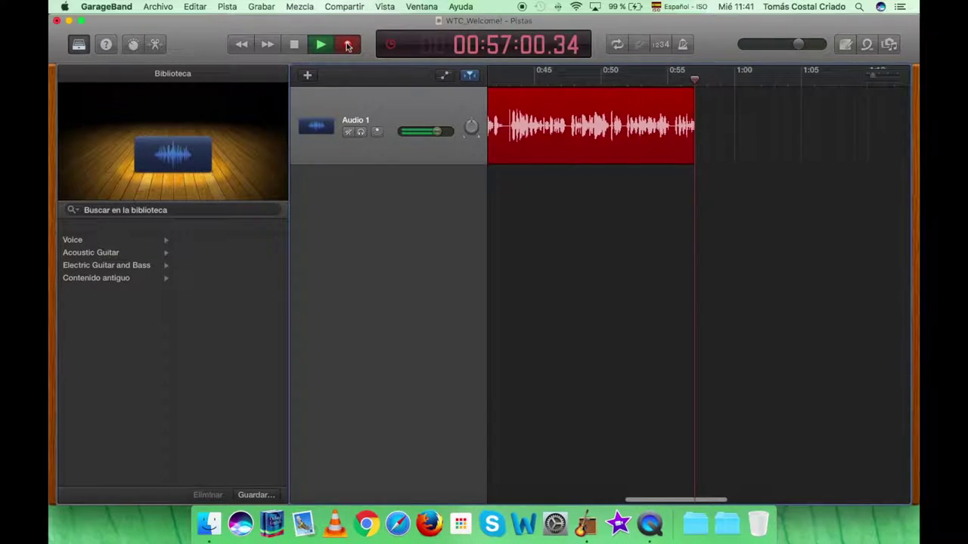
left_click(347, 45)
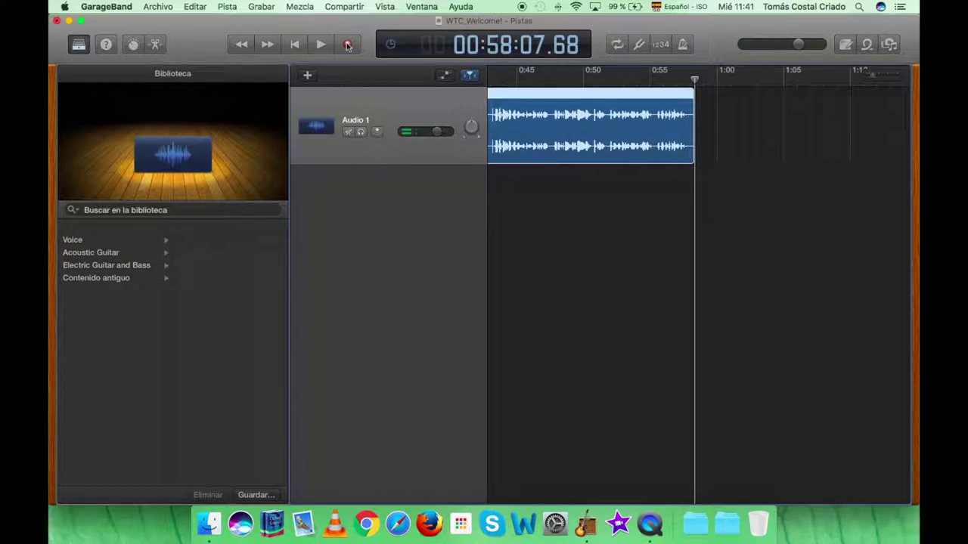
- Return the playhead to 0:00 and play back the start of the recorded take
scroll(556, 247, "left", 10)
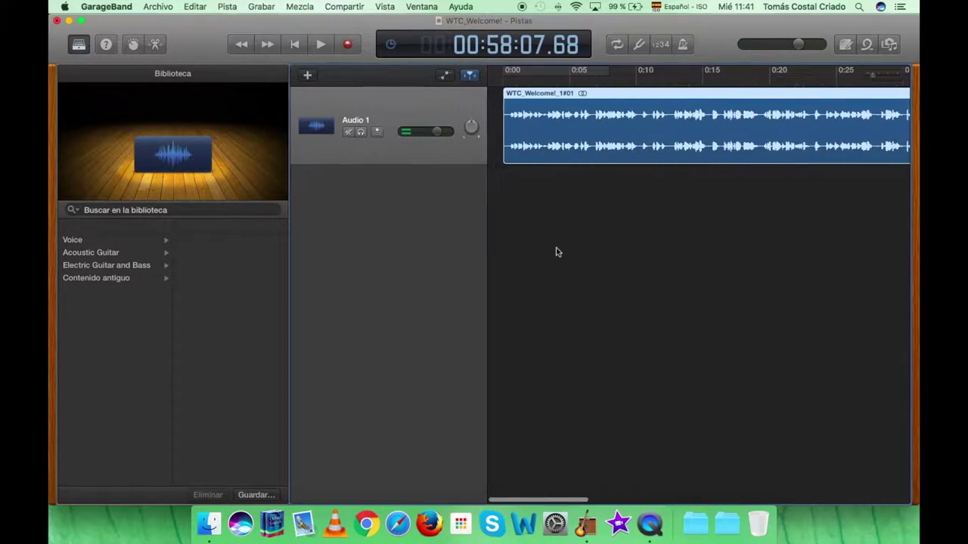
key("Return")
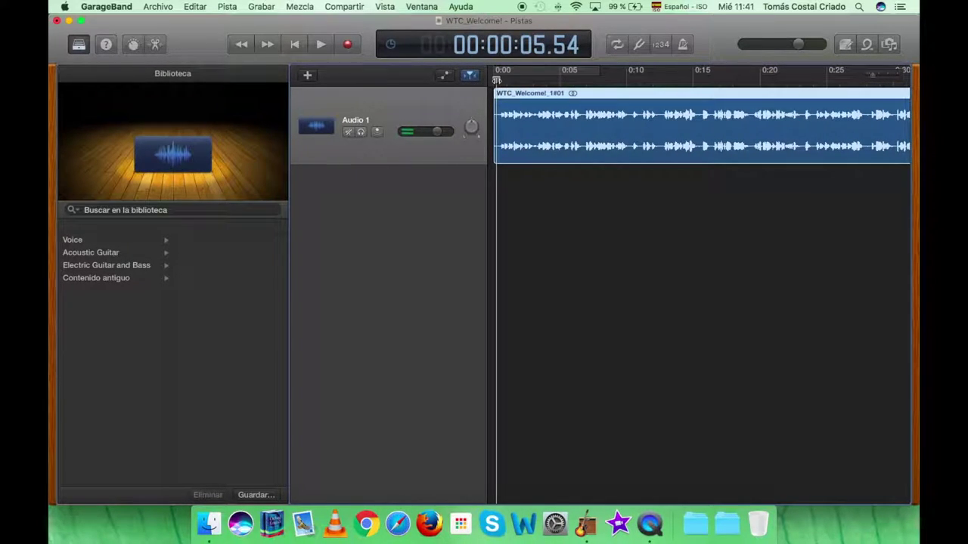
left_click_drag(497, 79, 488, 80)
key("space")
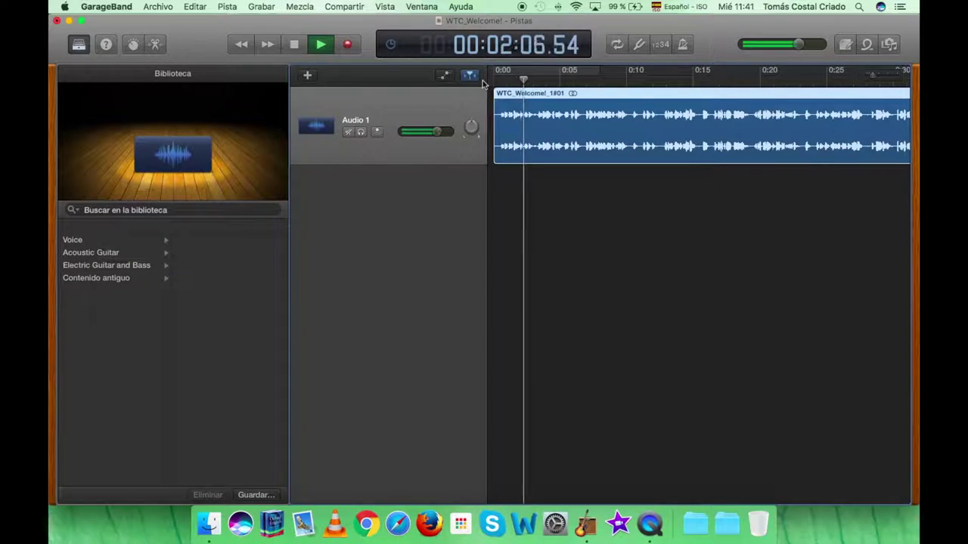
key("space")
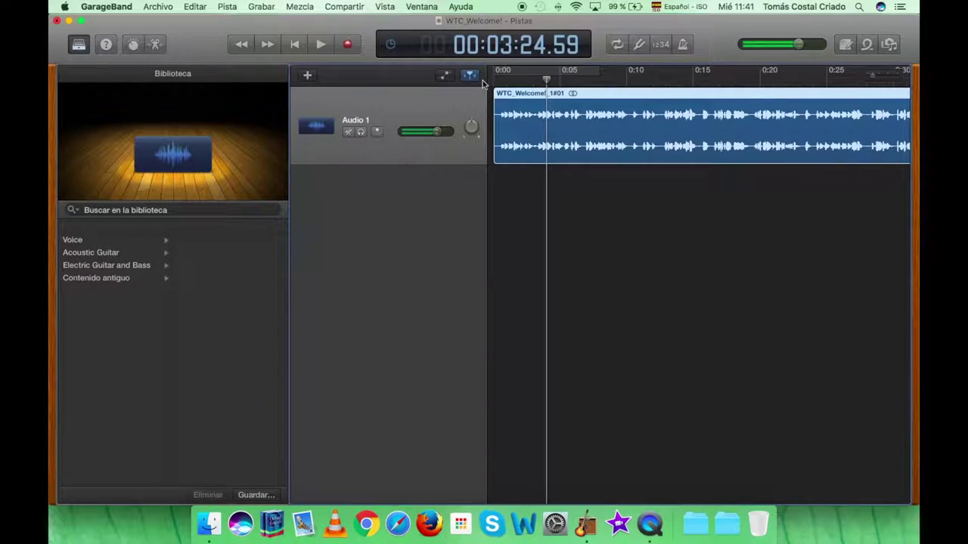
- Scroll through the timeline and bring up the Share menu's export options
scroll(633, 163, "right", 5)
scroll(633, 163, "right", 8)
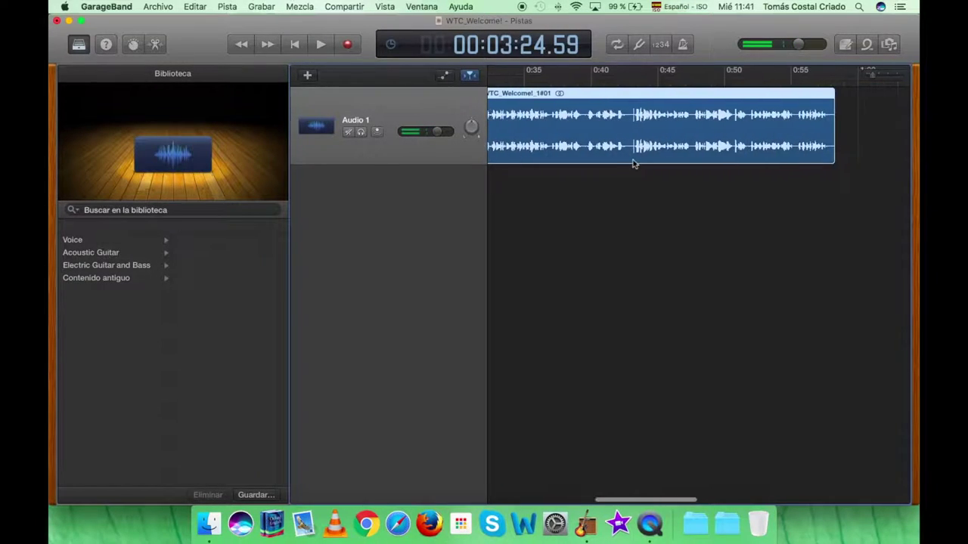
scroll(633, 162, "left", 12)
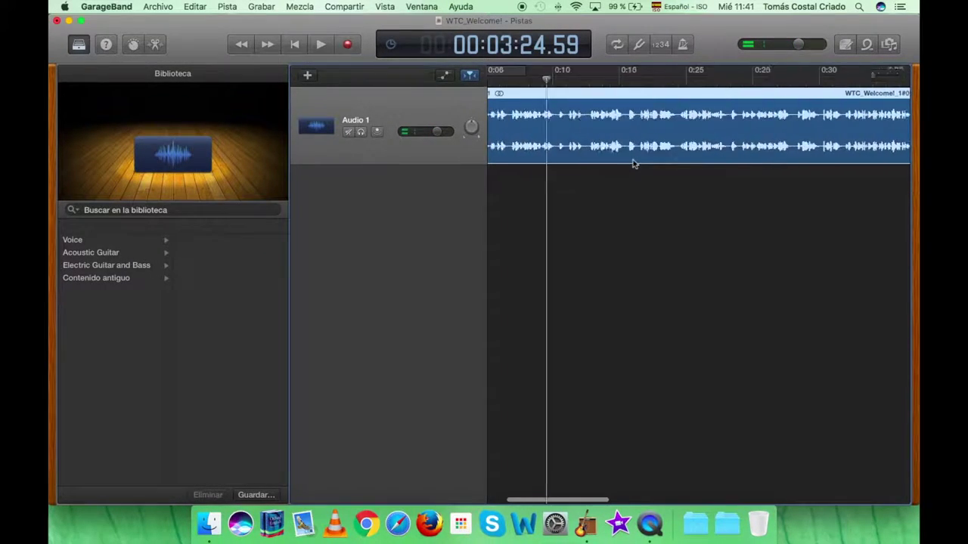
left_click(345, 7)
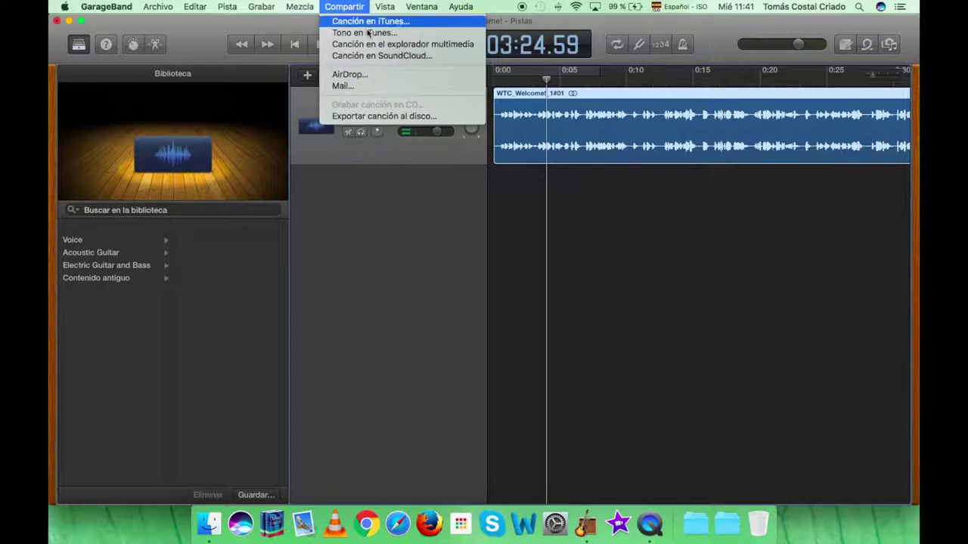
- Export the song to disk as MP3 Dristan_1 at 64 kBit/s onto the Desktop
left_click(401, 117)
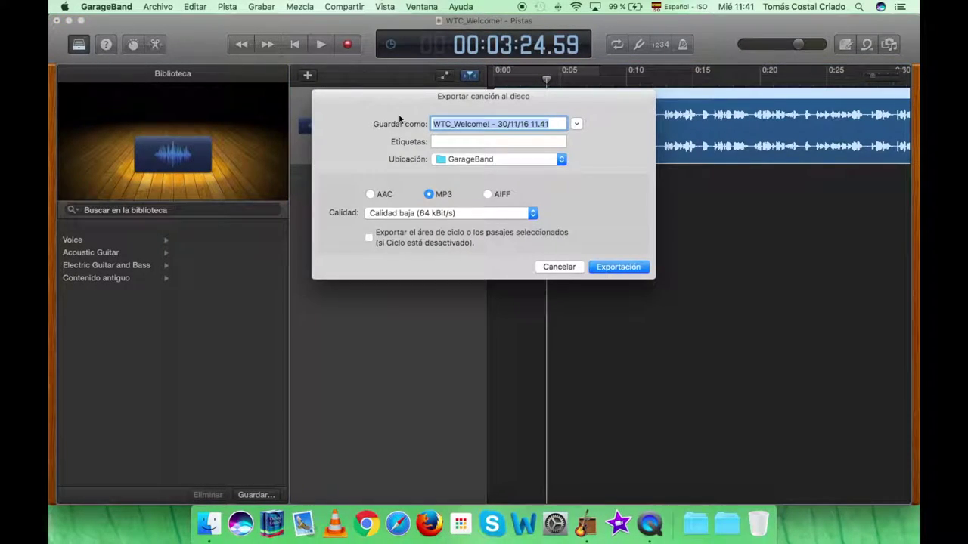
type("Drist")
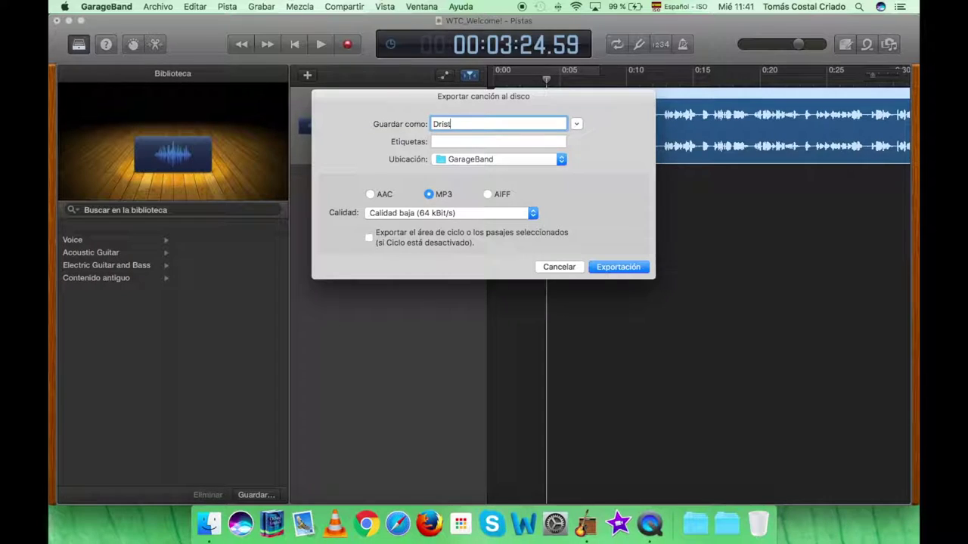
type("an_1")
left_click(484, 159)
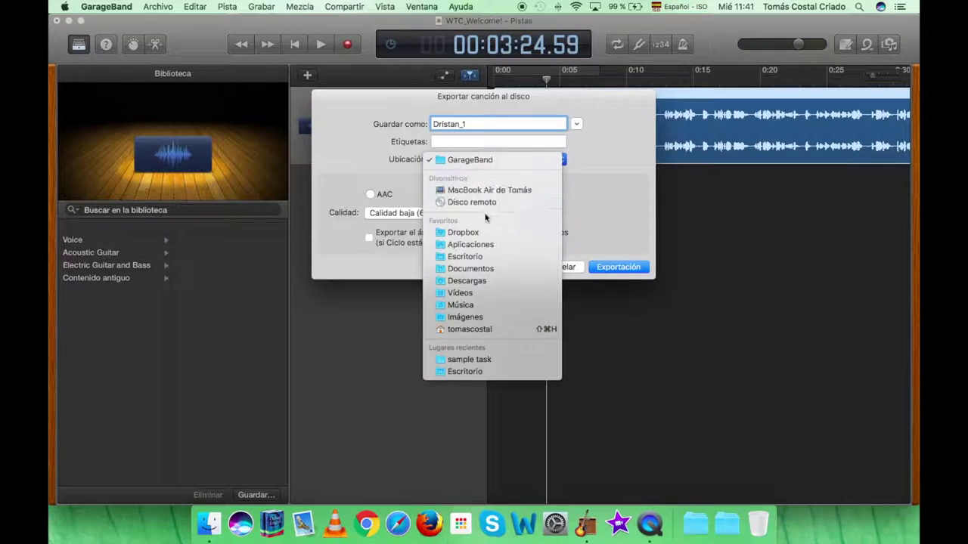
left_click(492, 257)
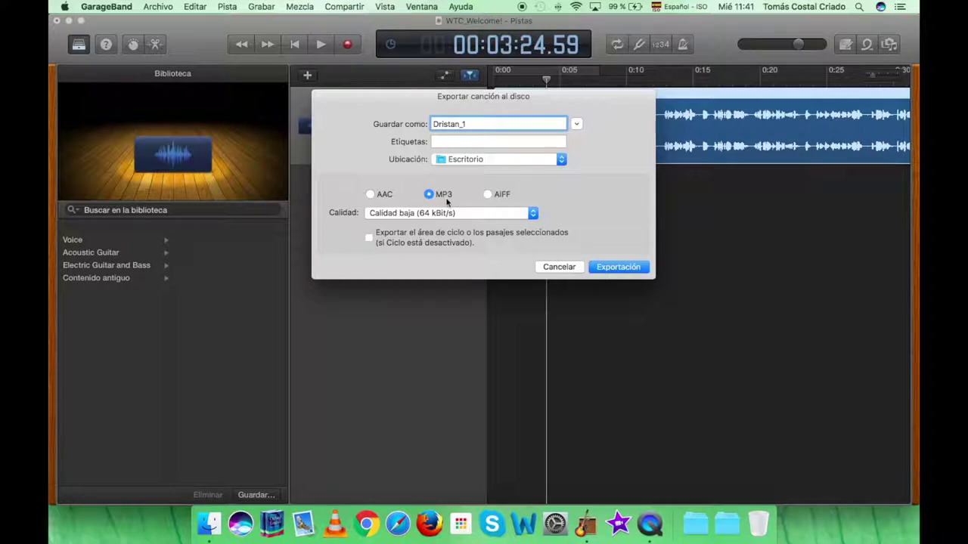
left_click(614, 269)
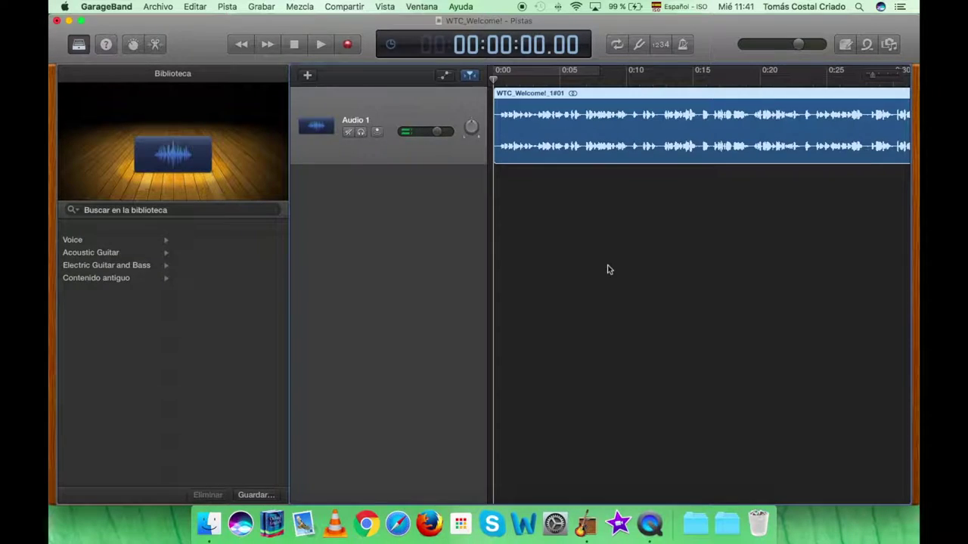
- Minimize GarageBand, move Dristan tablets.mp4 beside Dristan_1.mp3, and preview the MP3
key("super+m")
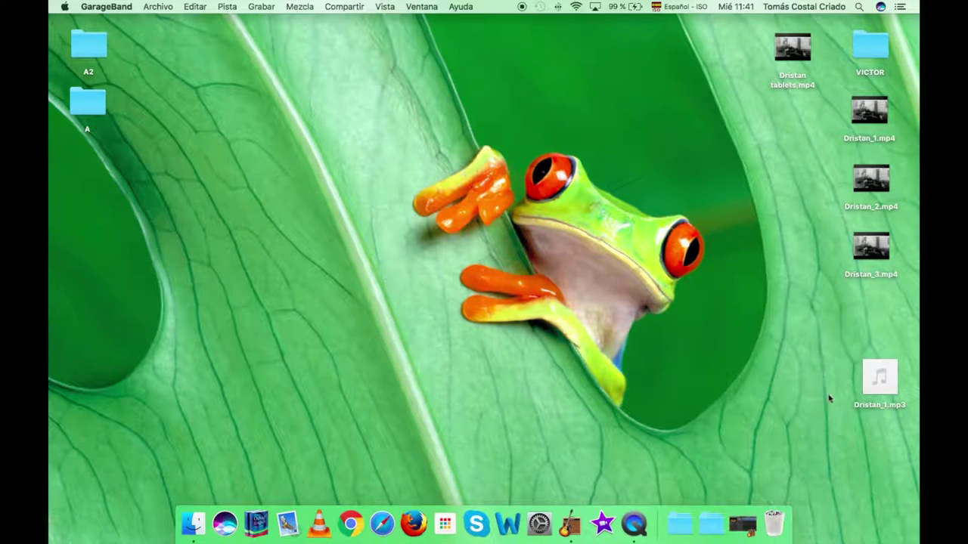
left_click(881, 378)
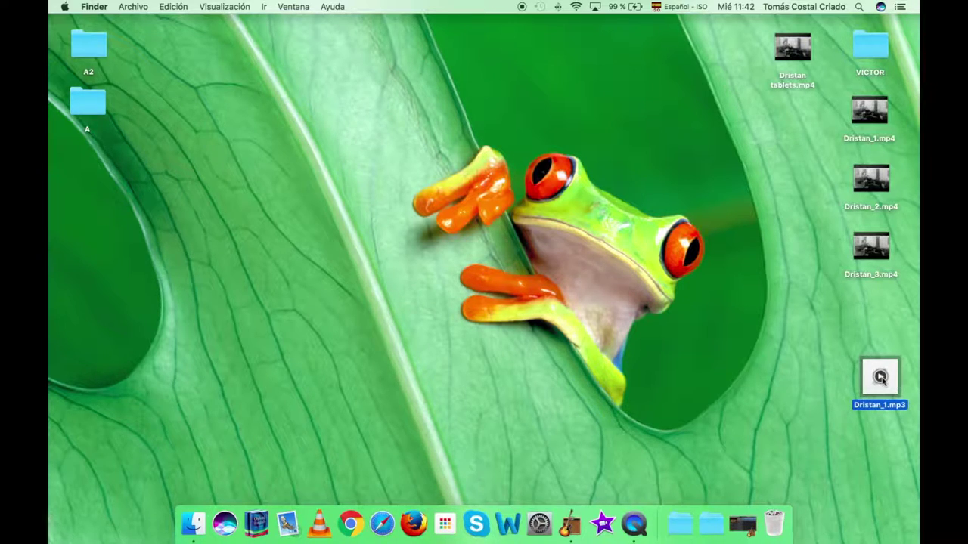
left_click(746, 302)
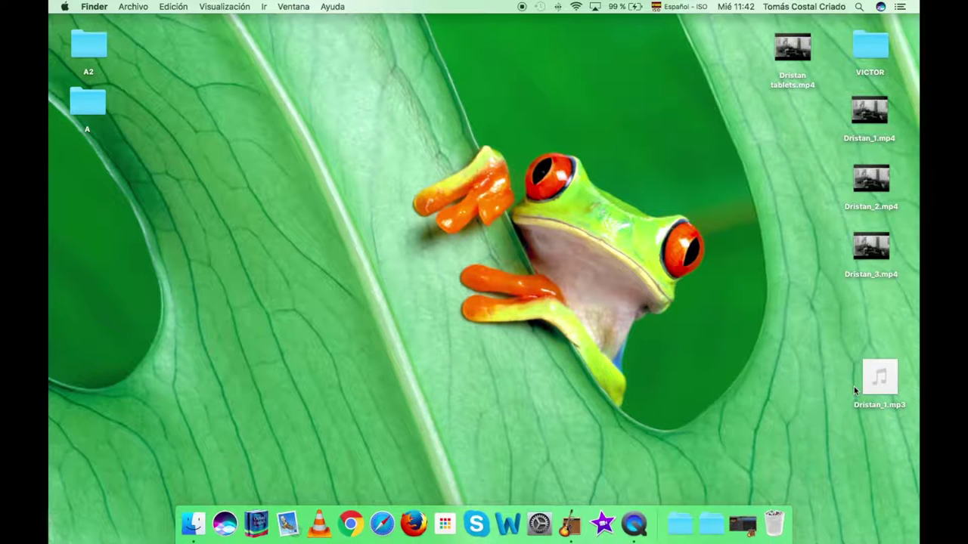
left_click_drag(801, 73, 834, 391)
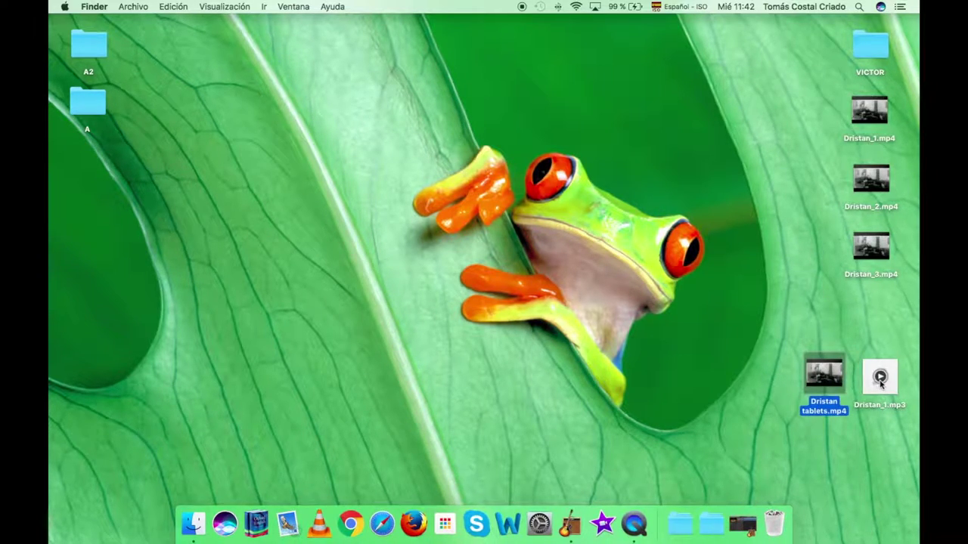
left_click(881, 376)
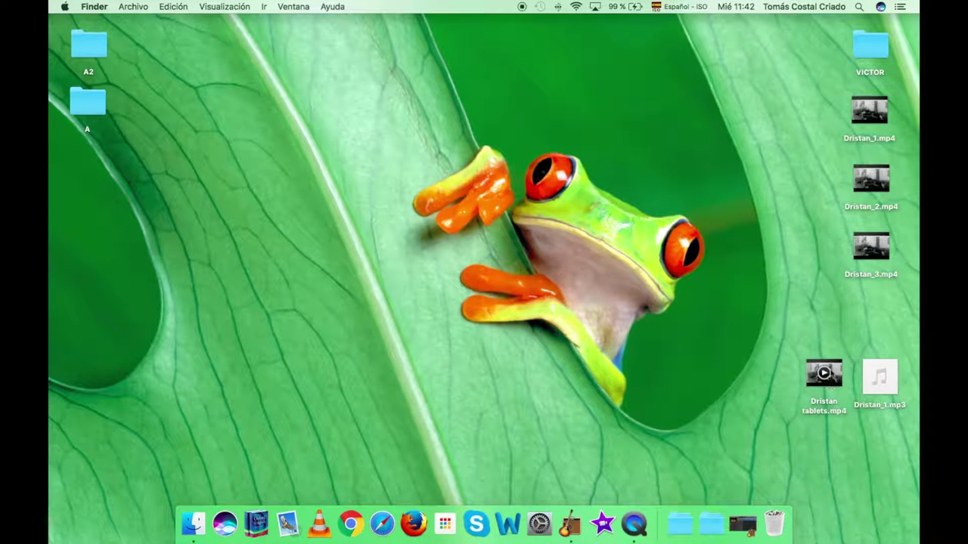
- Launch iMovie and create a new movie project
left_click(603, 522)
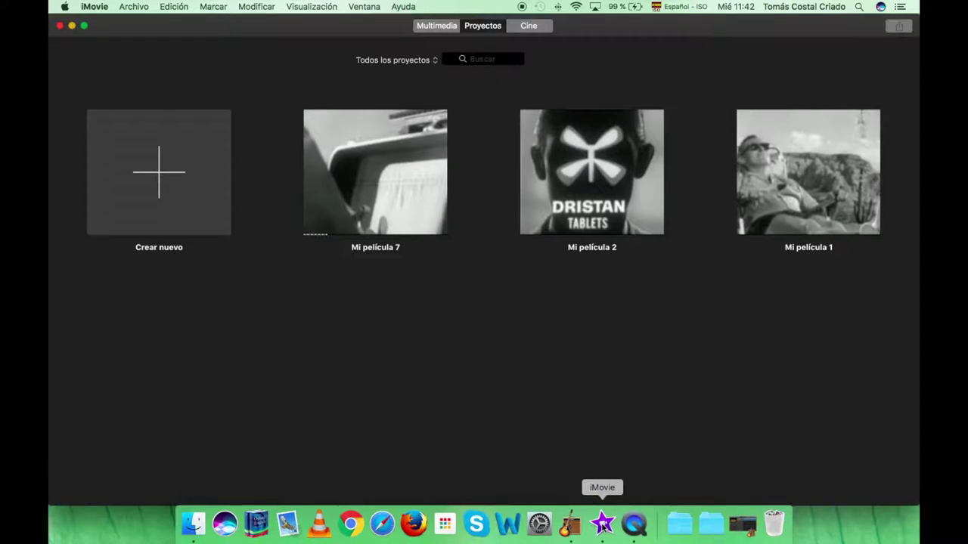
left_click(168, 177)
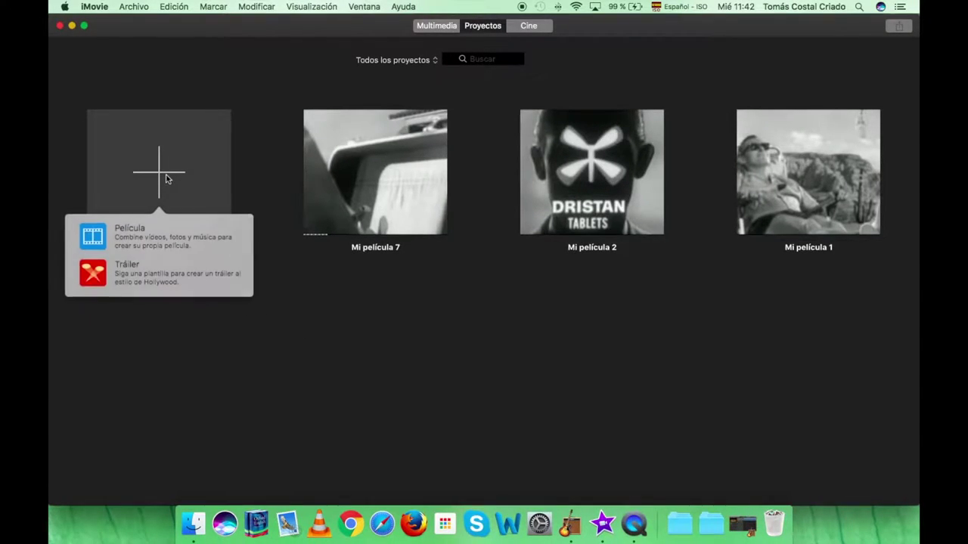
left_click(152, 239)
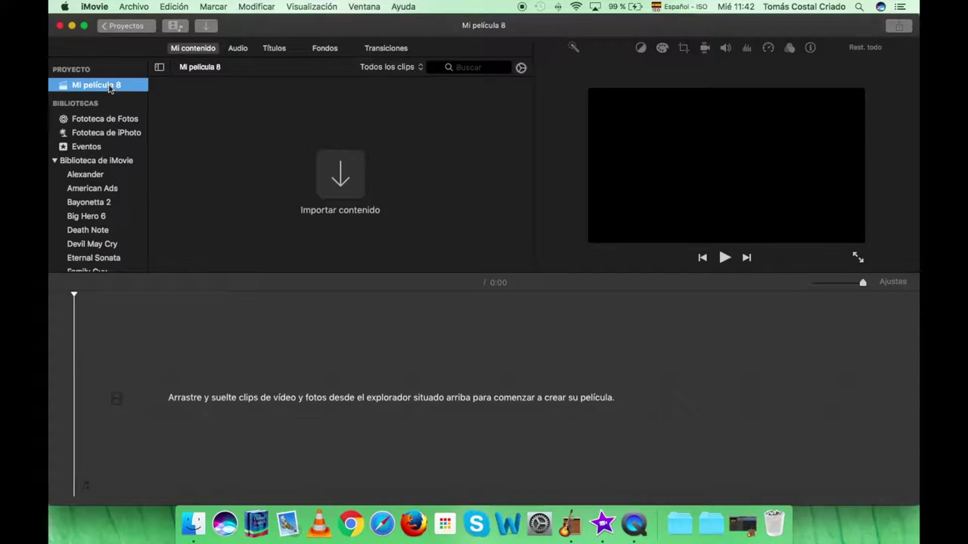
- Import Dristan tablets.mp4 and Dristan_1.mp3 into the project
left_click(335, 180)
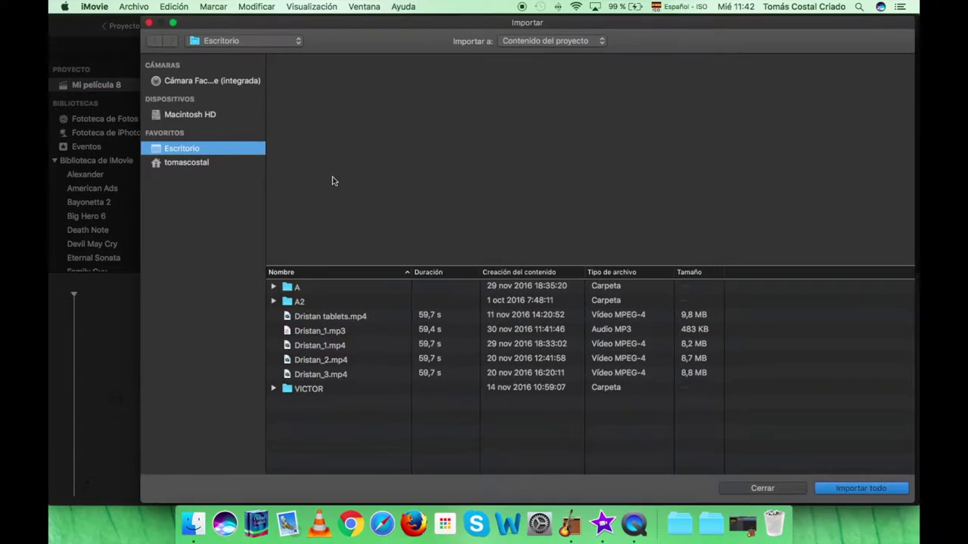
left_click(357, 317)
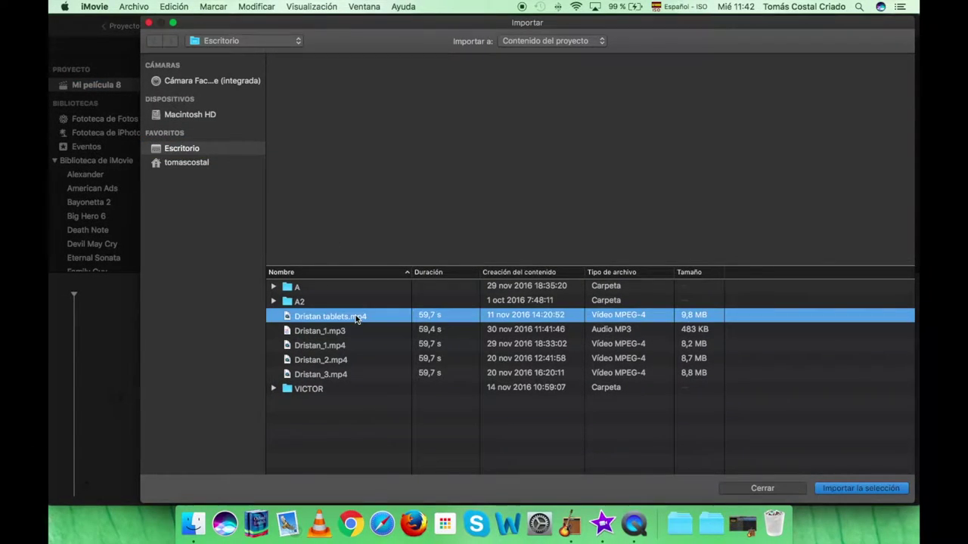
left_click(357, 331, "shift")
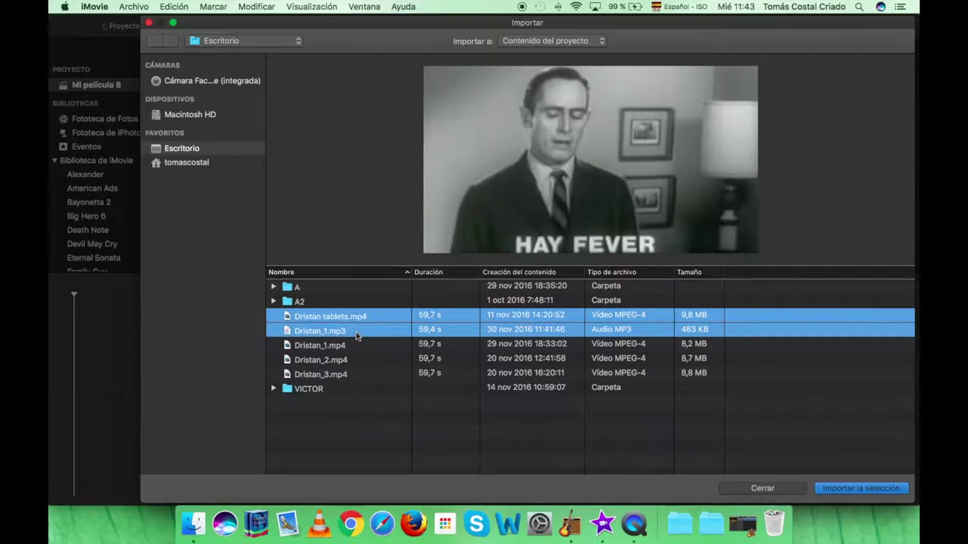
key("Return")
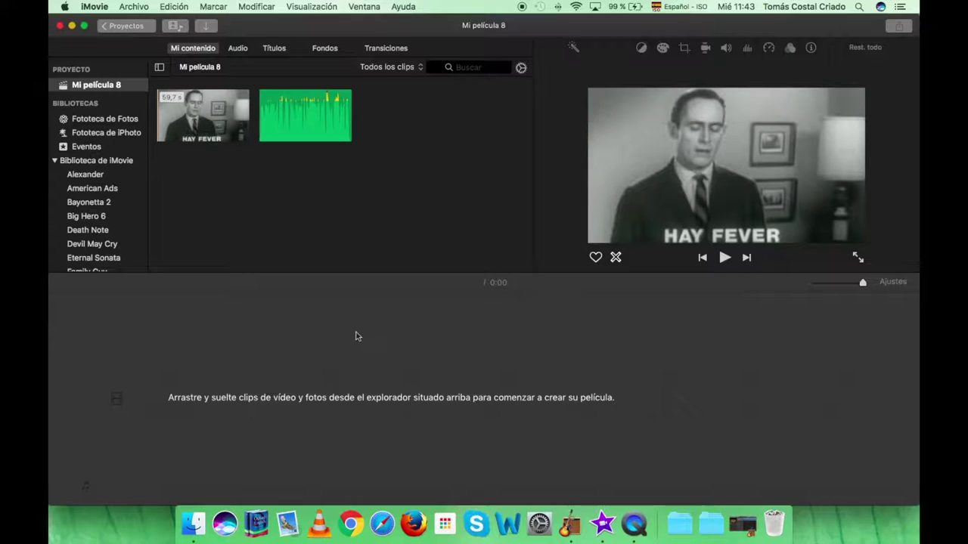
- Place the Dristan tablets video in the timeline with the Dristan_1 audio beneath it
left_click(353, 333)
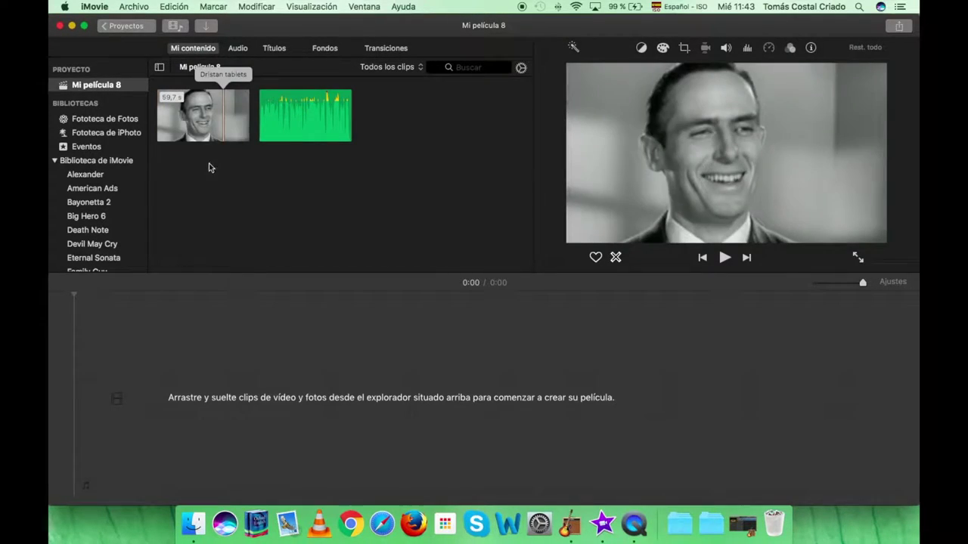
left_click_drag(209, 136, 110, 378)
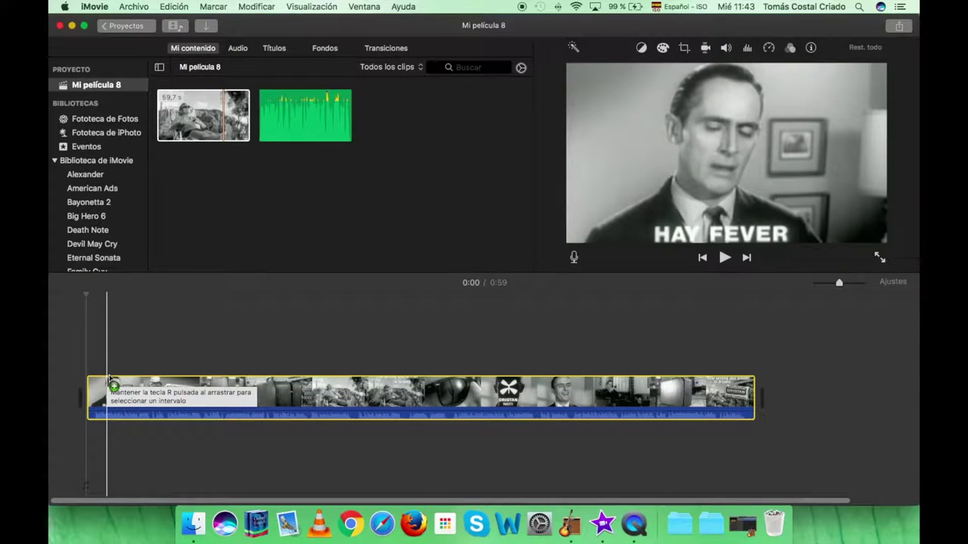
left_click(295, 114)
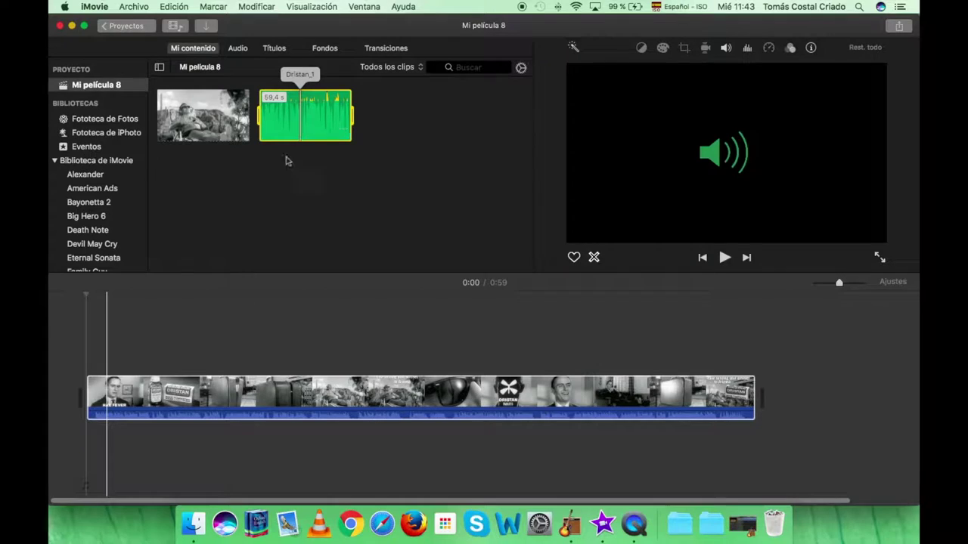
left_click_drag(291, 128, 65, 454)
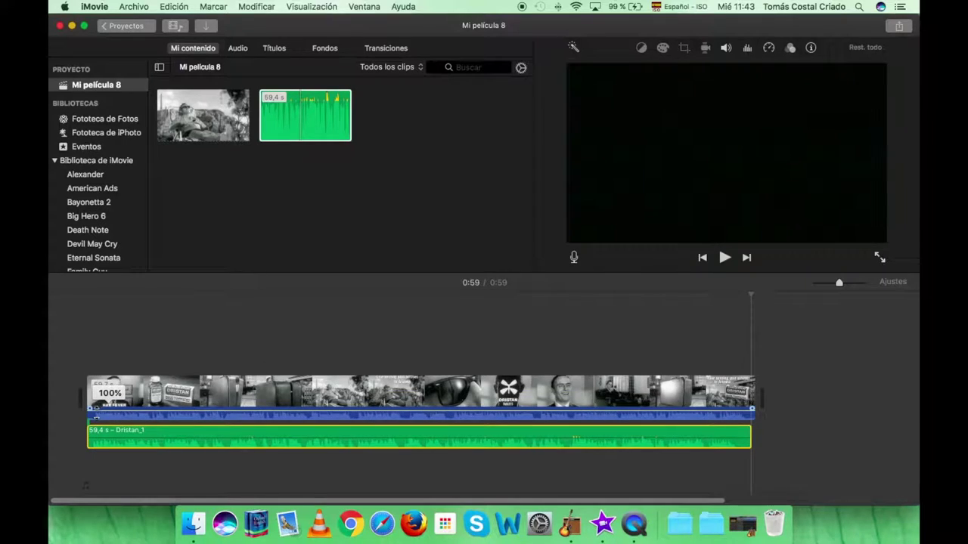
left_click_drag(96, 412, 97, 418)
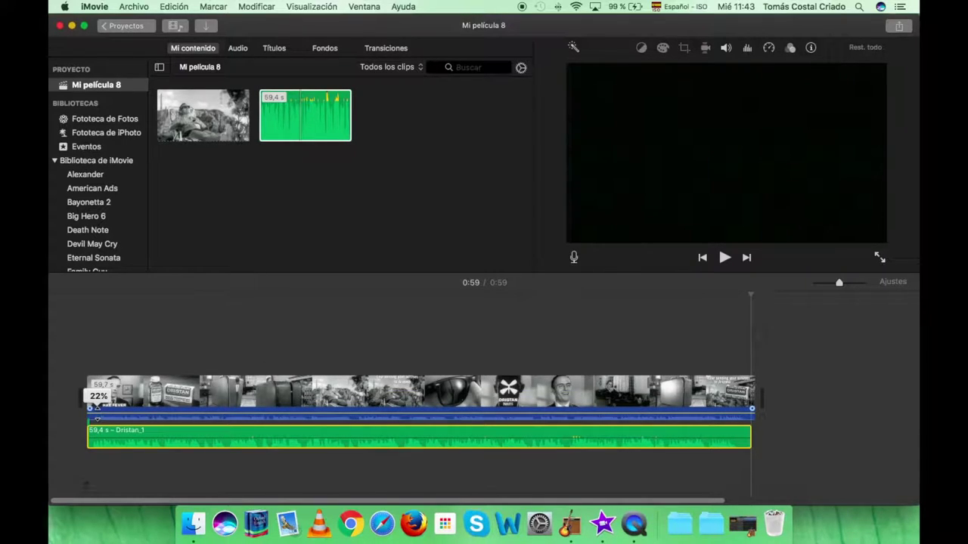
left_click_drag(97, 418, 99, 416)
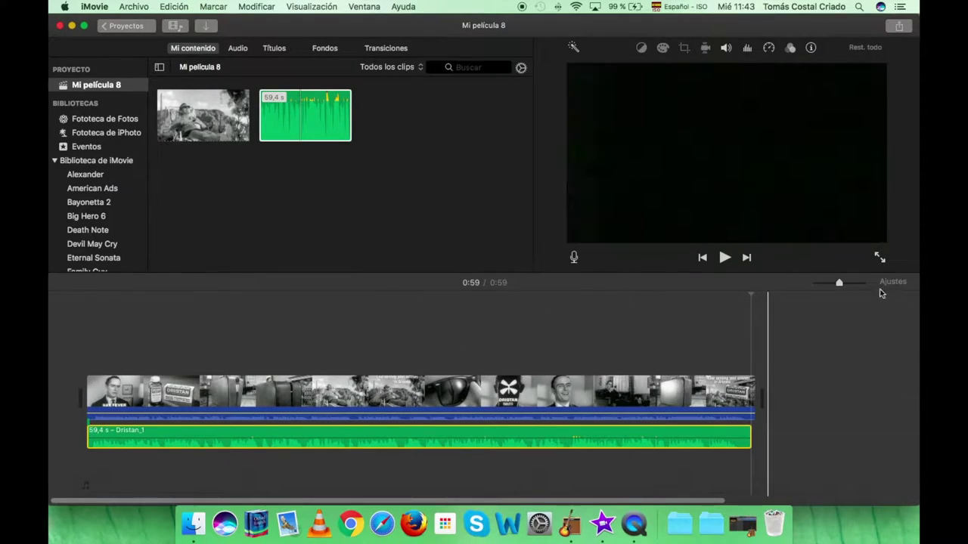
- Shift the voice-over slightly later, split off and delete the leftover stub, and play back
left_click(859, 285)
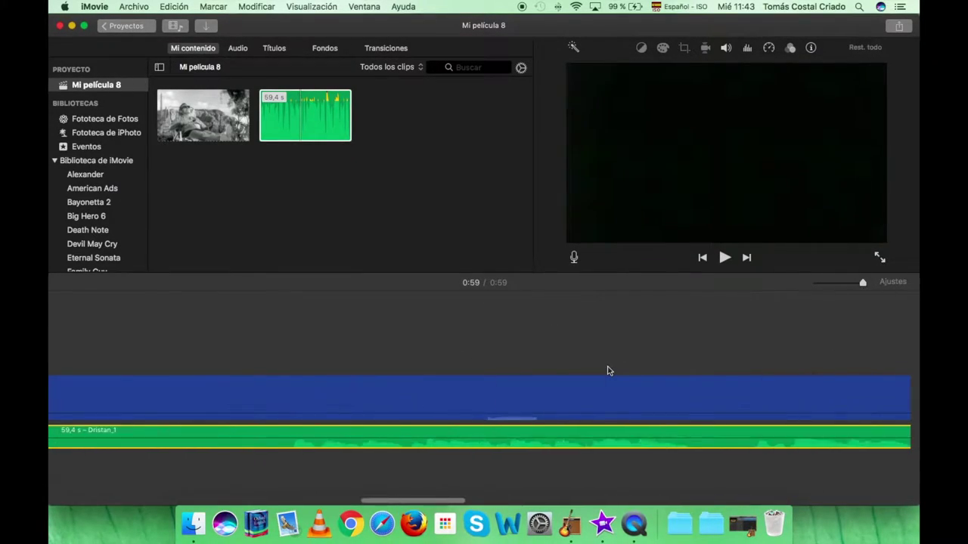
scroll(609, 371, "left", 10)
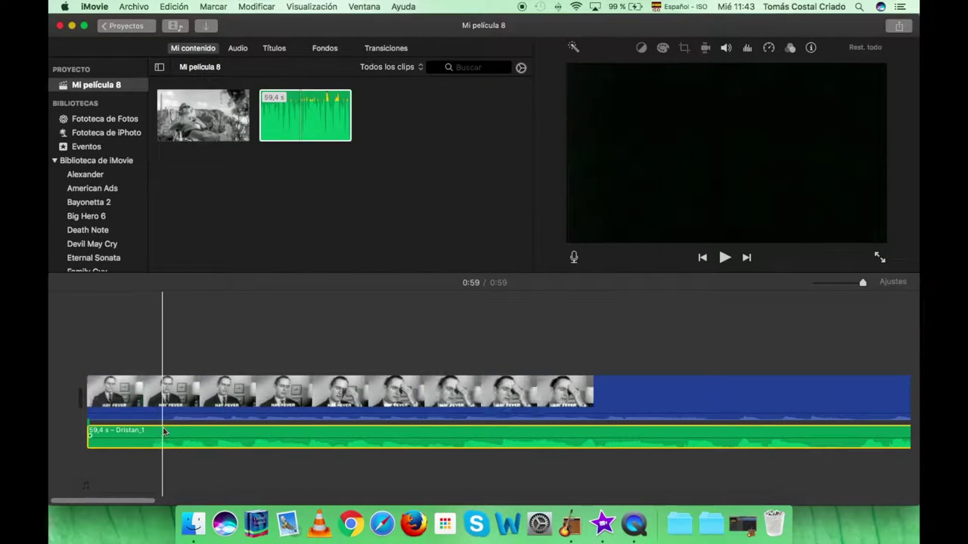
left_click_drag(173, 432, 187, 432)
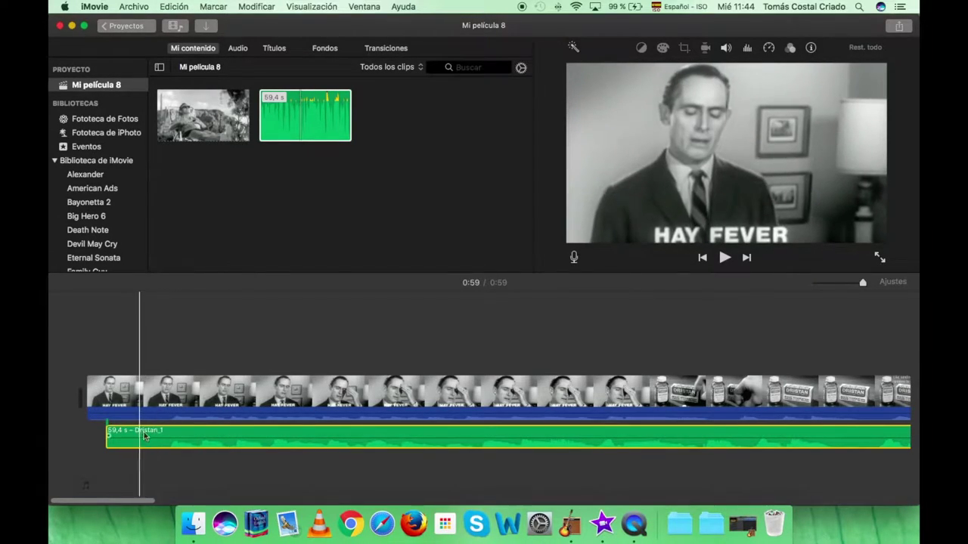
key("super+b")
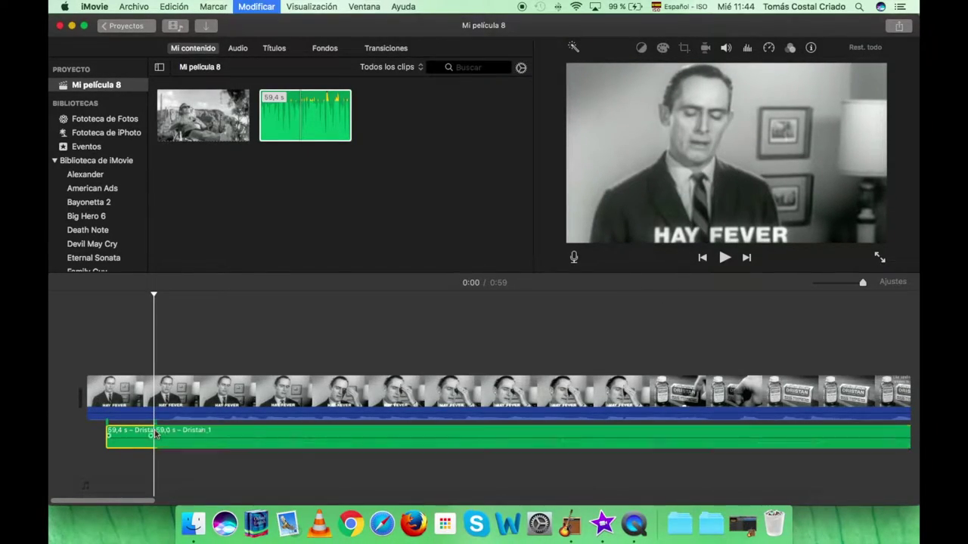
key("Delete")
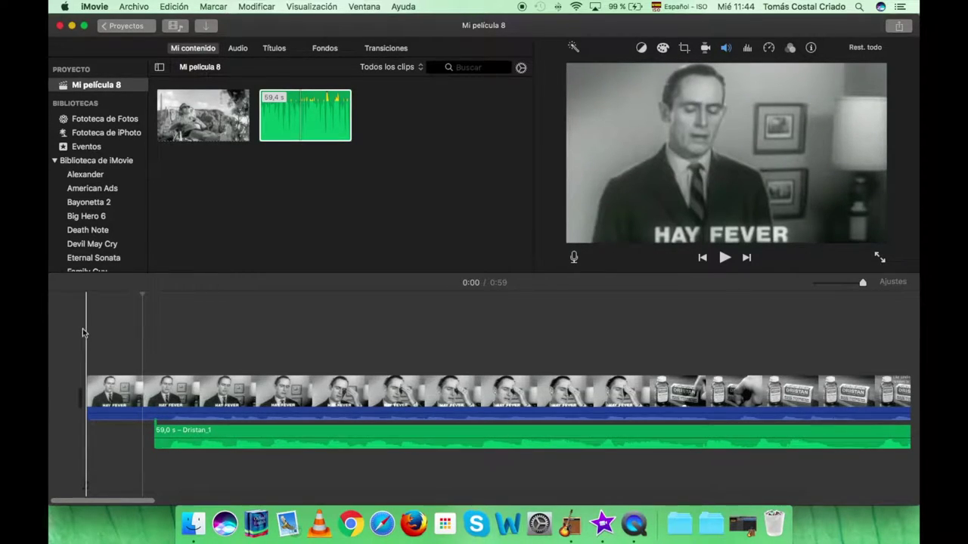
key("space")
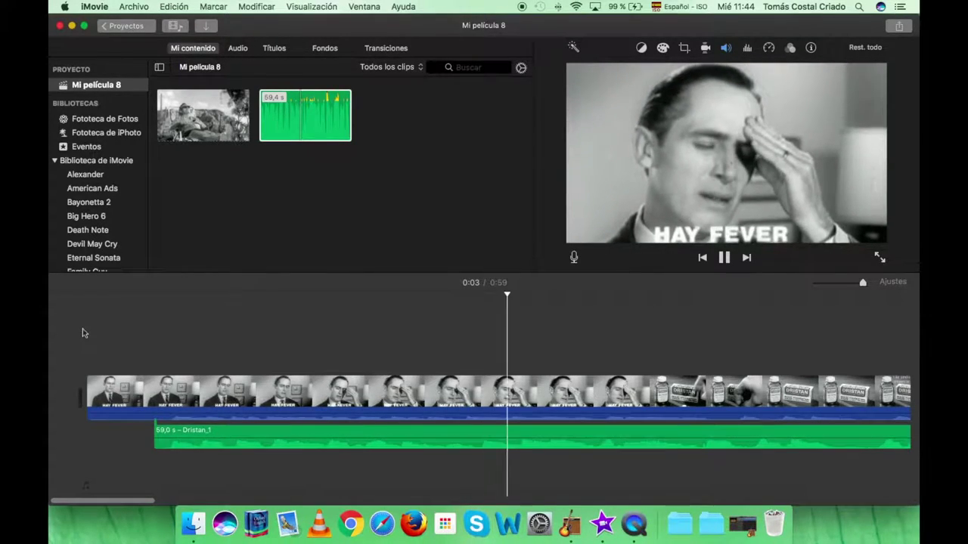
key("space")
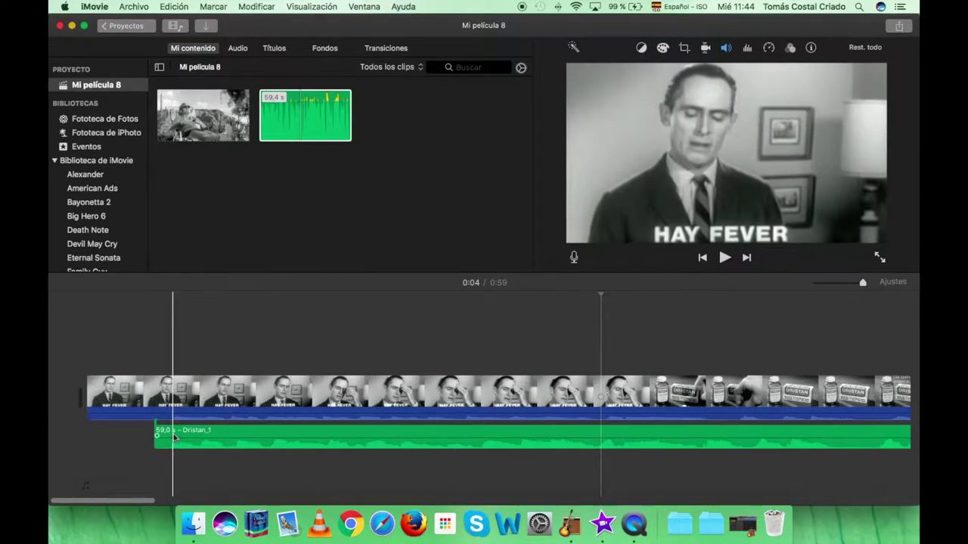
- Set the video clip's own sound level to 40%
left_click_drag(173, 439, 173, 442)
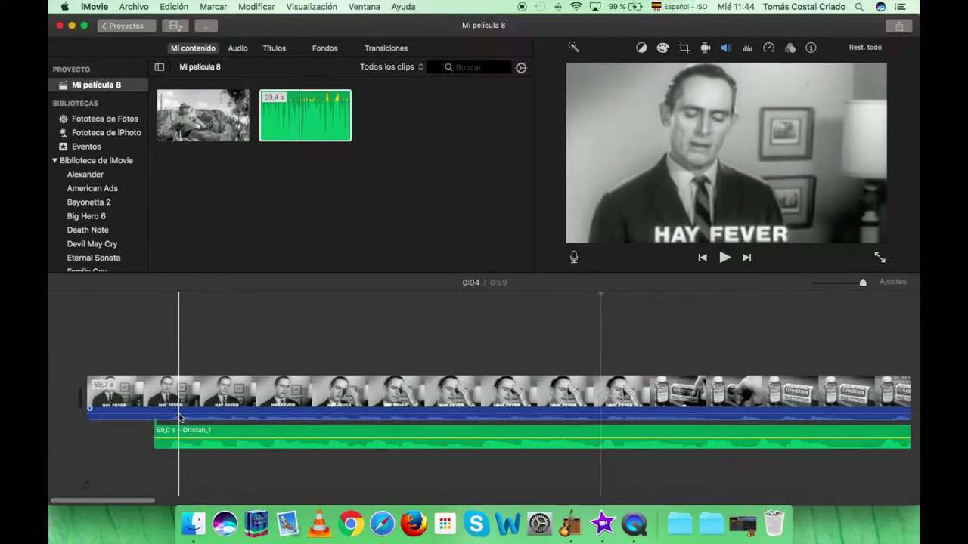
left_click_drag(179, 414, 179, 417)
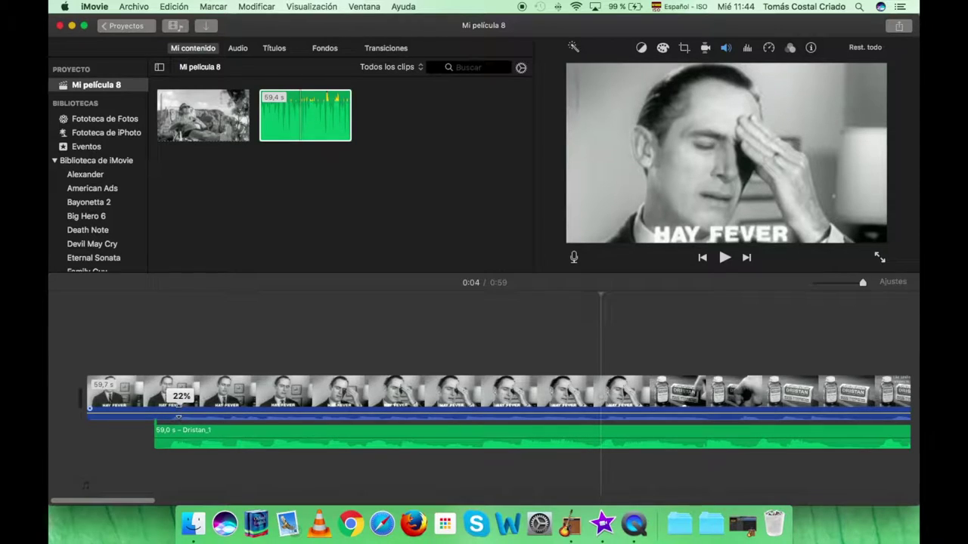
left_click_drag(178, 416, 180, 417)
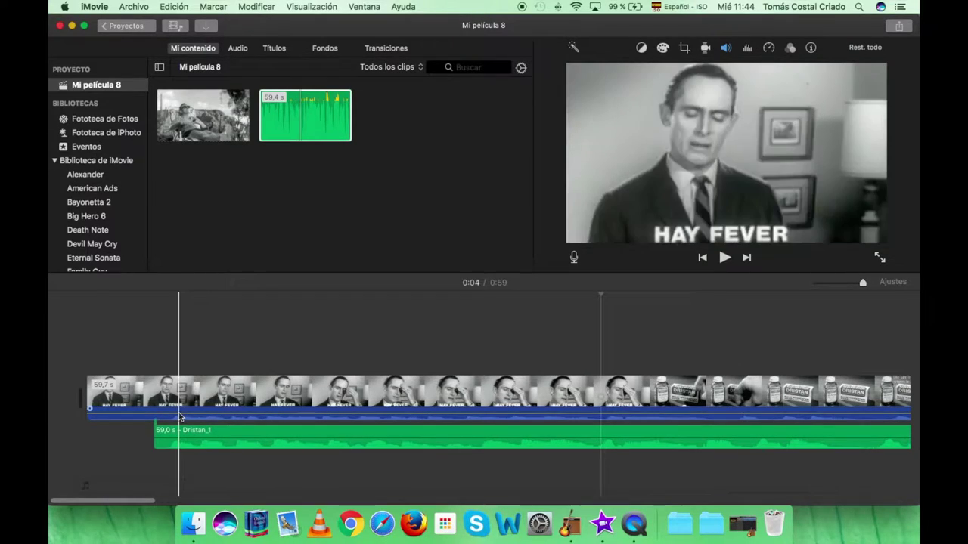
left_click(271, 330)
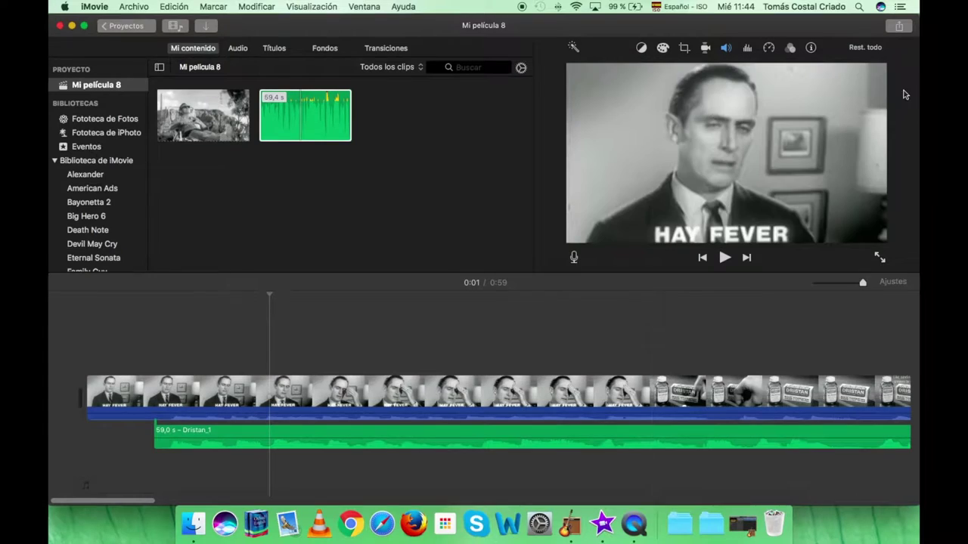
left_click(899, 27)
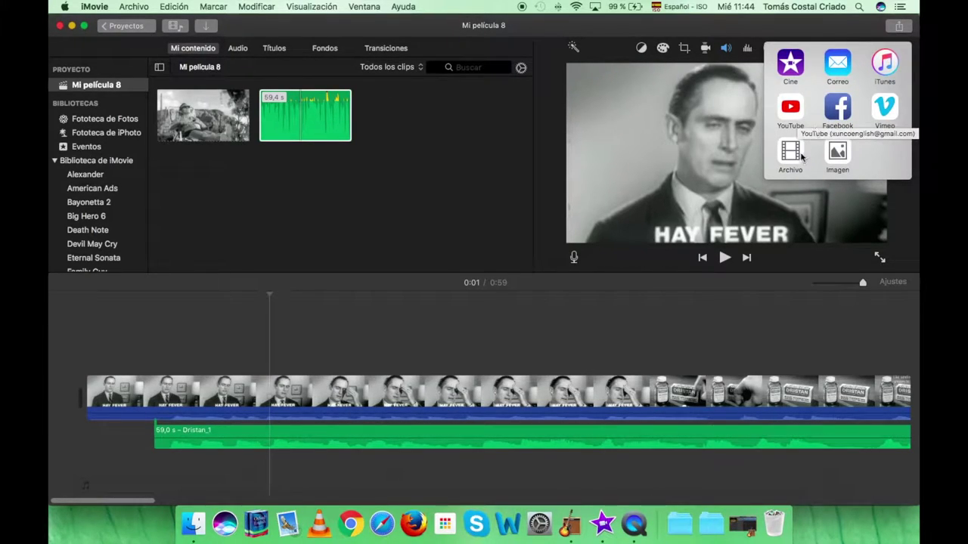
- Export to file titled Dristan_voice_over, pasting the title into the description
left_click(791, 155)
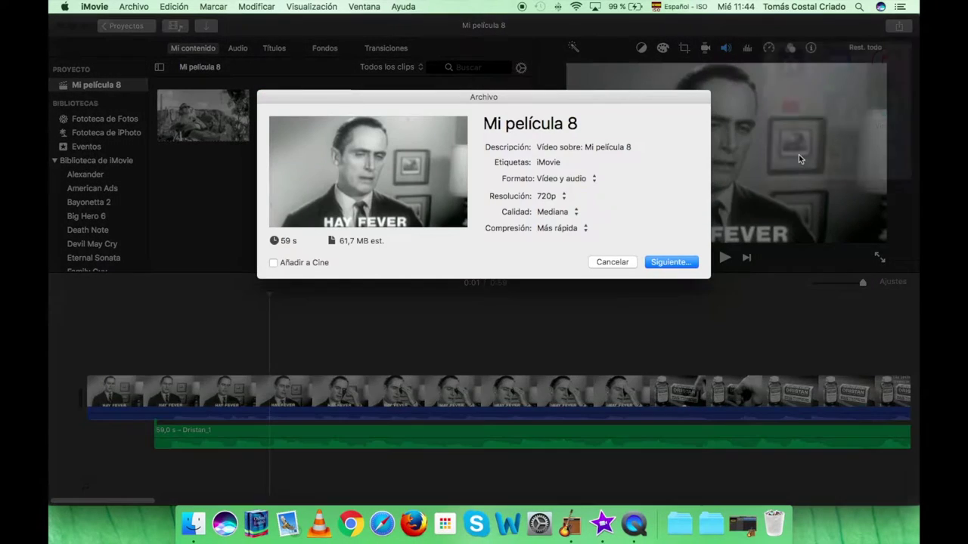
triple_click(601, 127)
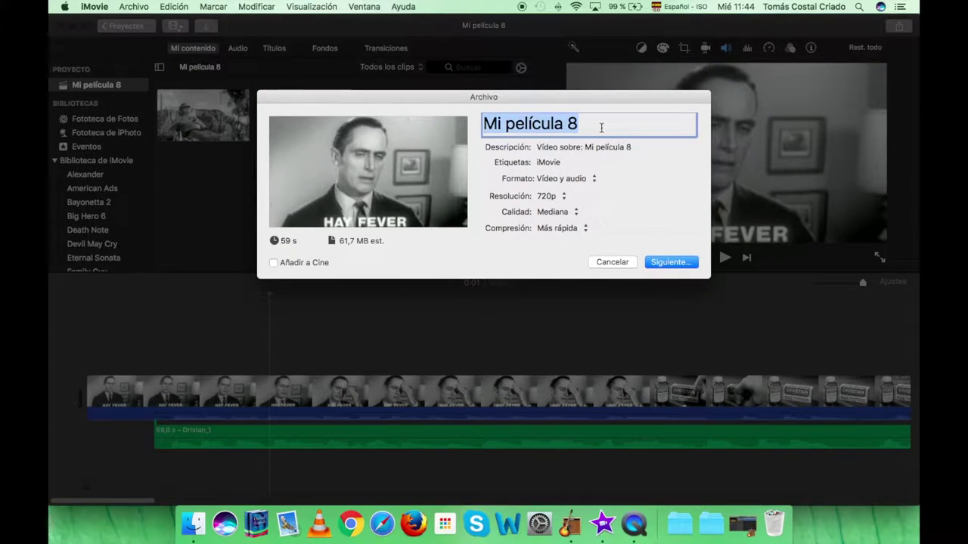
type("Dristan_voice_over")
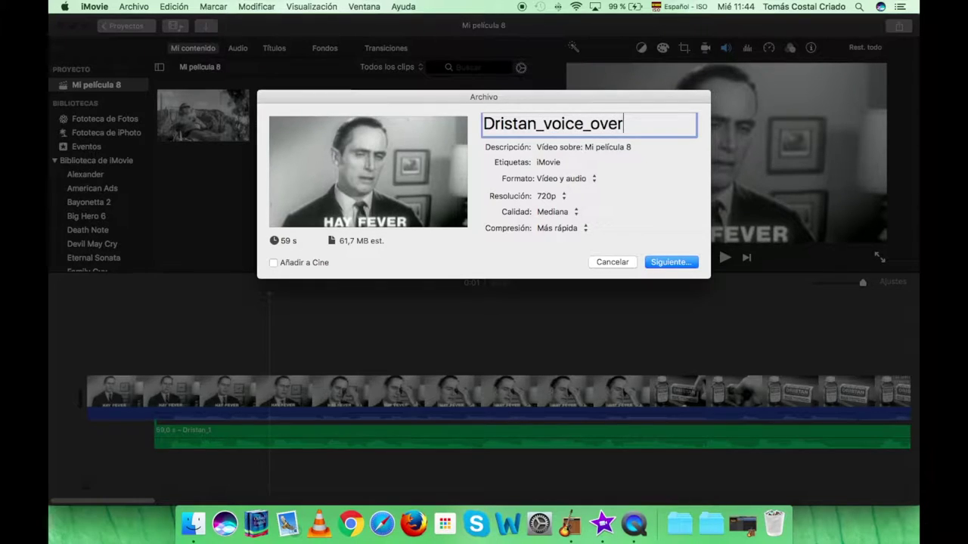
triple_click(656, 133)
key("super+c")
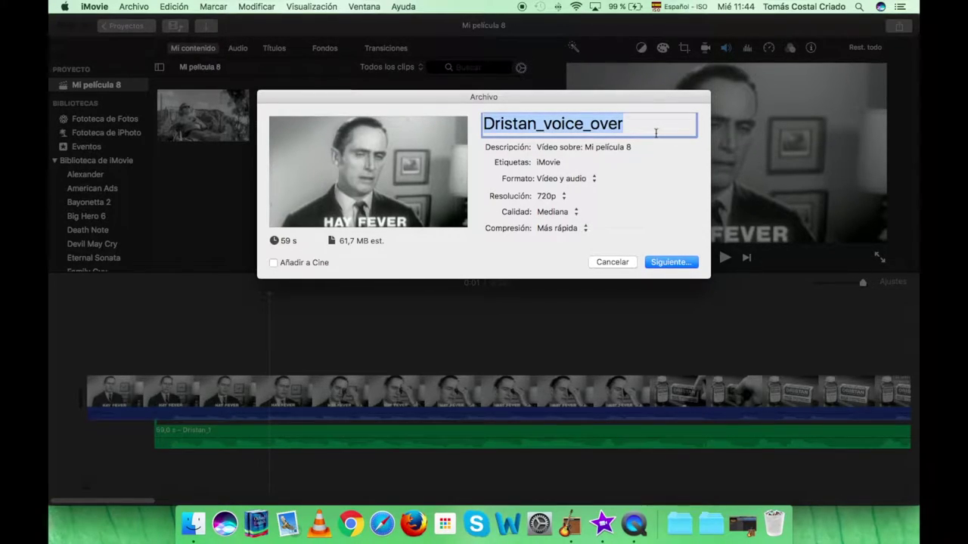
triple_click(643, 146)
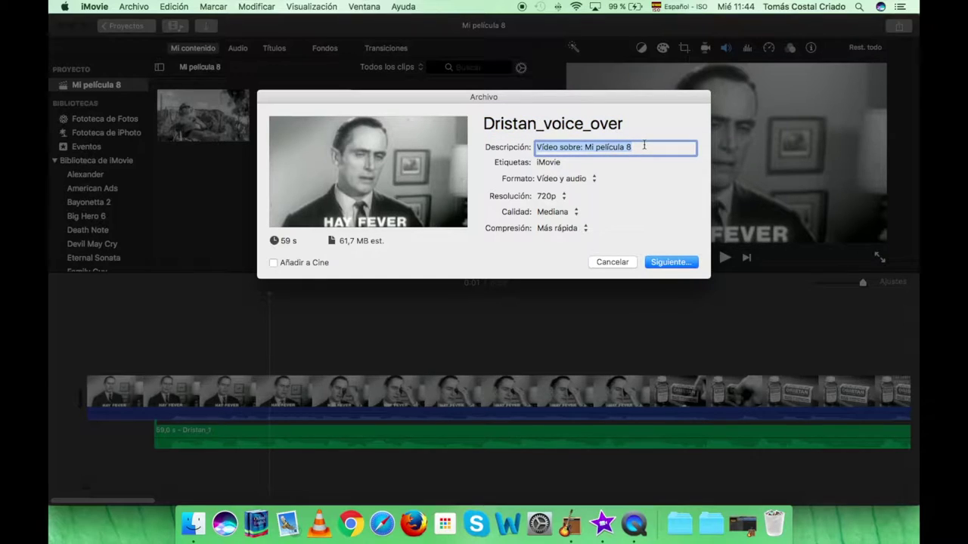
key("super+v")
- Set resolution 540p and quality Baja, then save the export to the Desktop
left_click(564, 197)
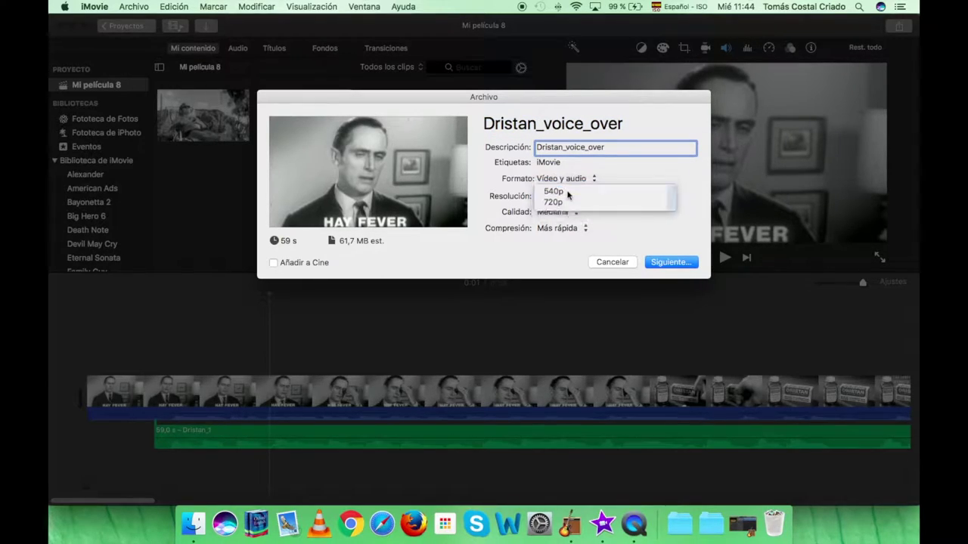
left_click(566, 185)
left_click(569, 212)
left_click(573, 203)
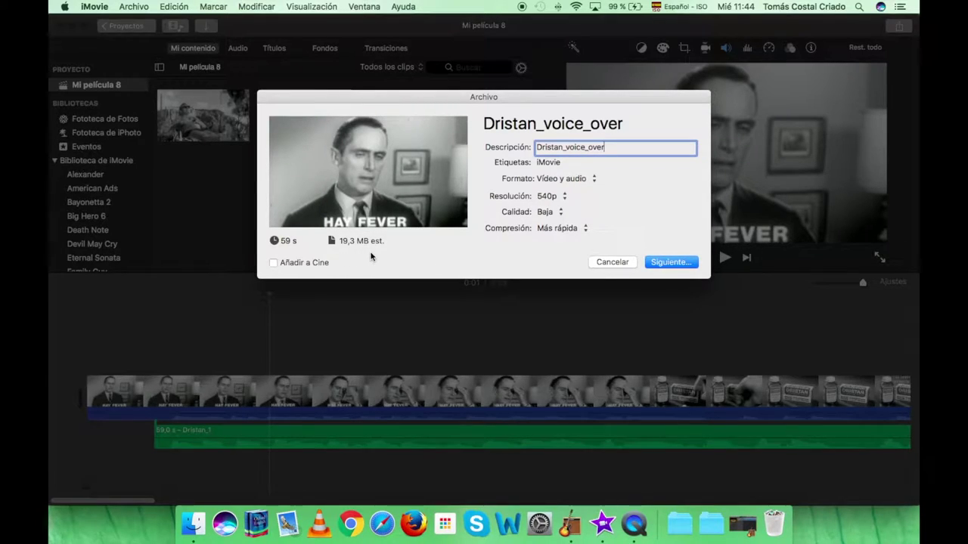
left_click(664, 263)
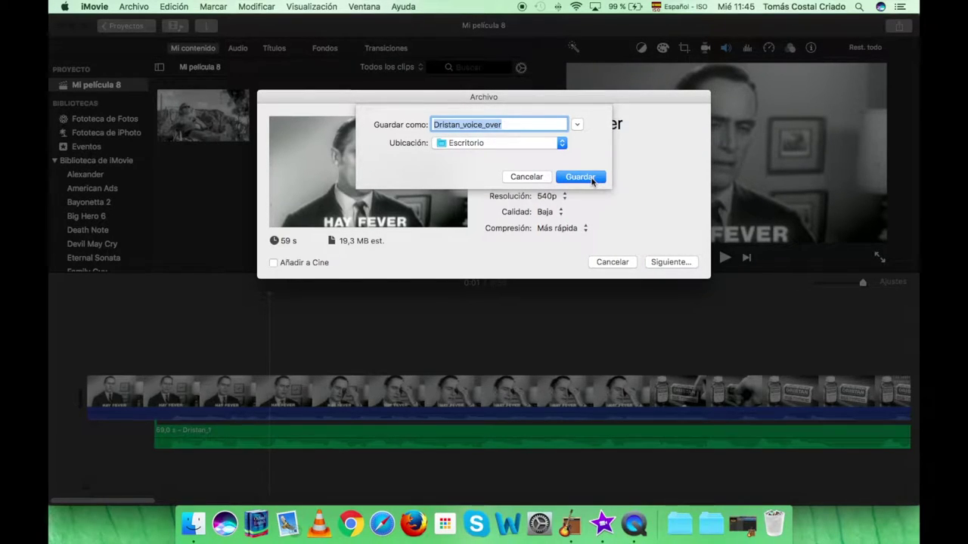
left_click(580, 177)
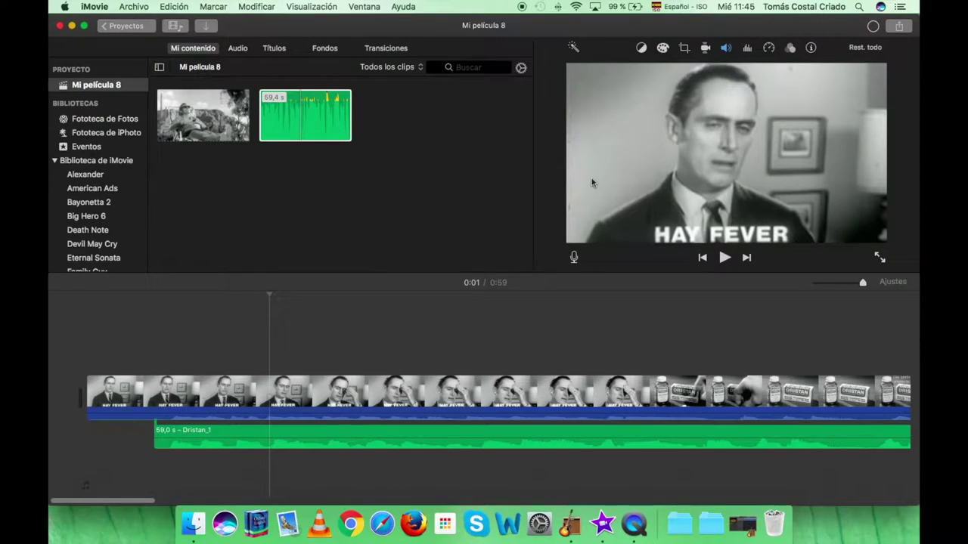
left_click(873, 28)
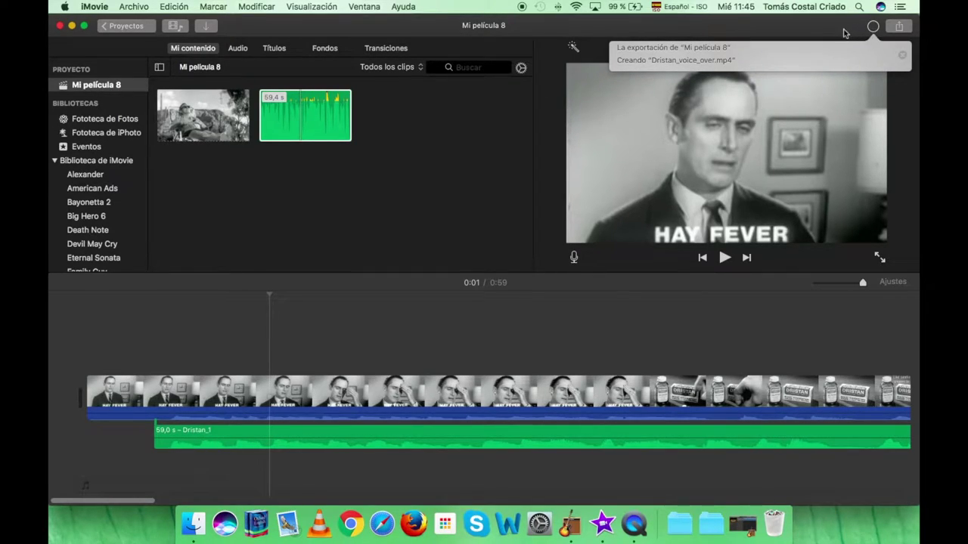
- Minimize iMovie, dismiss the export-complete notice, and right-click Dristan_voice_over.mp4 on the desktop
left_click(846, 33)
key("super+m")
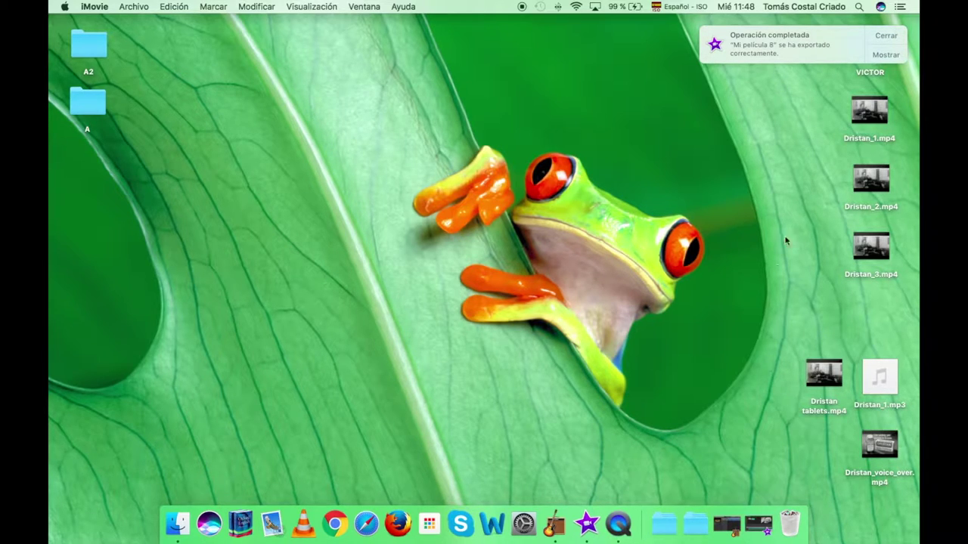
left_click(886, 37)
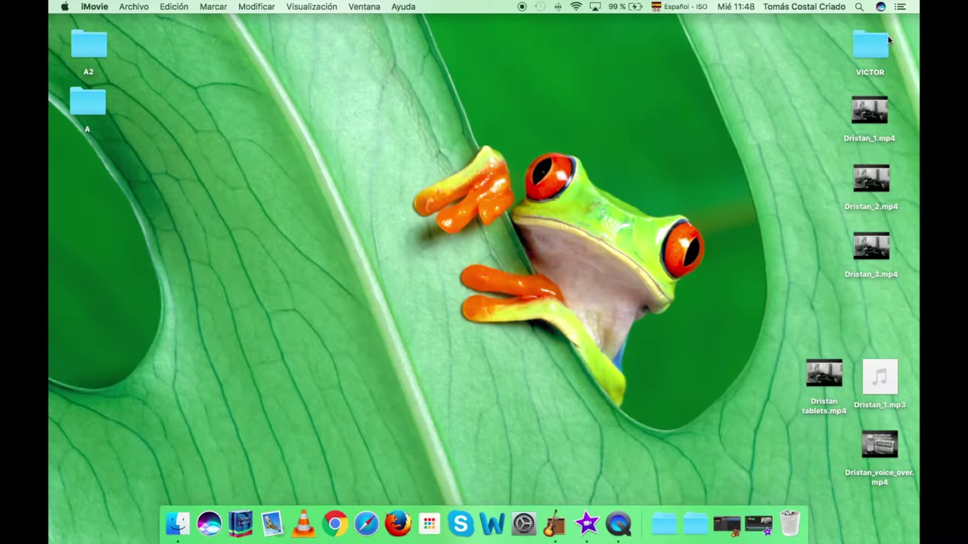
right_click(887, 449)
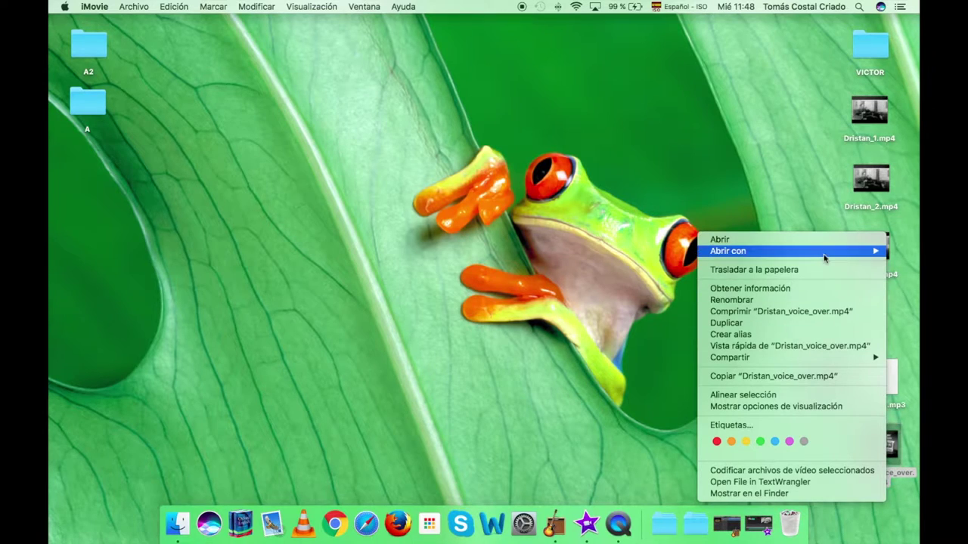
- Play Dristan_voice_over.mp4 in VLC, pause it, then quit VLC
mouse_move(803, 256)
left_click(669, 279)
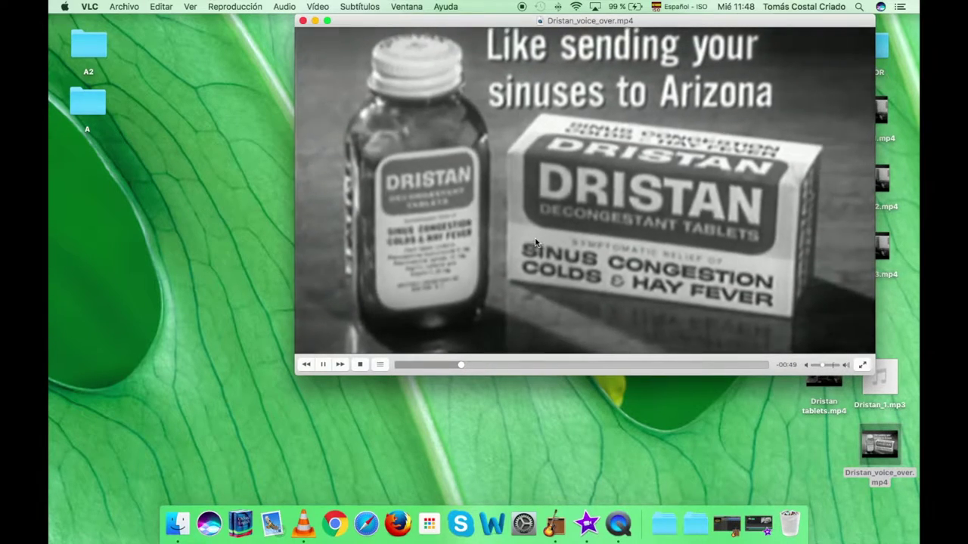
key("space")
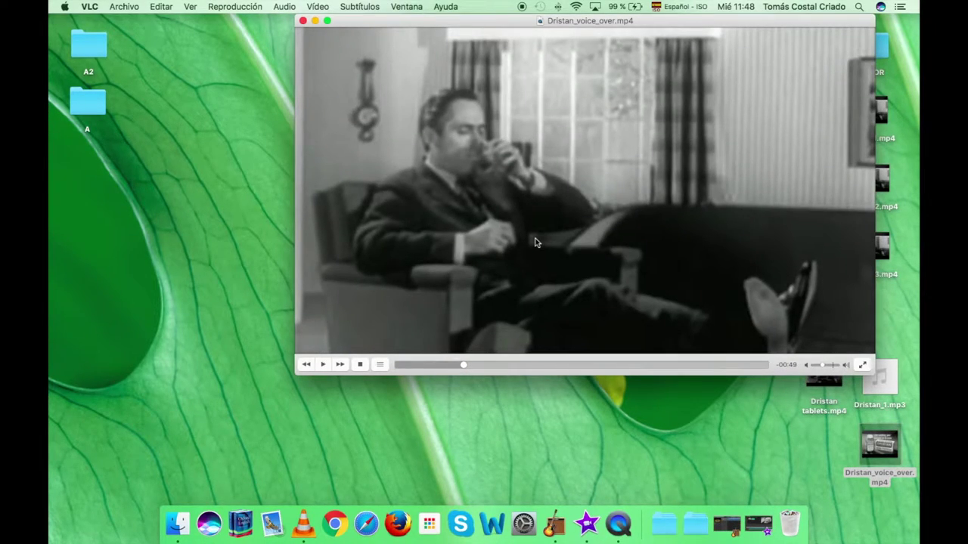
key("super+q")
left_click(693, 391)
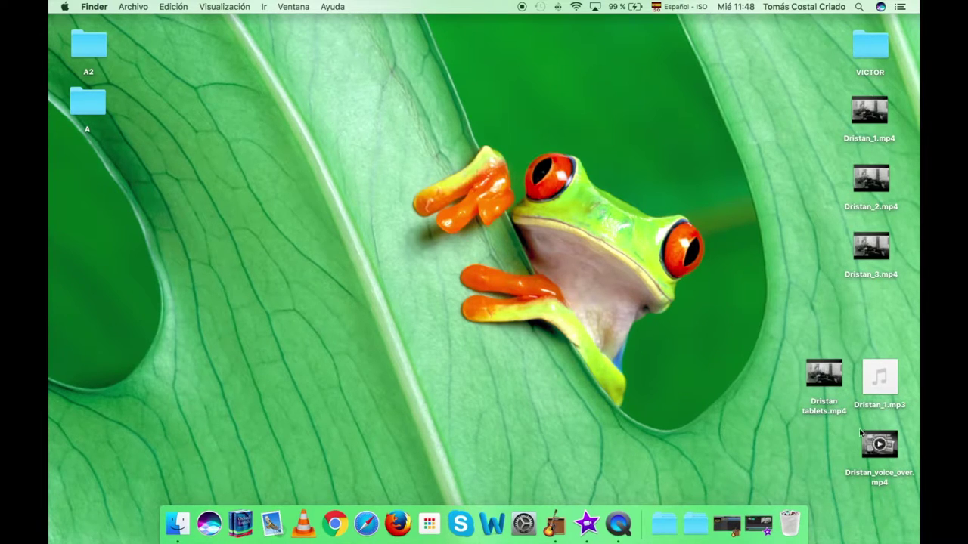
- Bring iMovie back and delete the Dristan_1 audio clip from the timeline
left_click(758, 523)
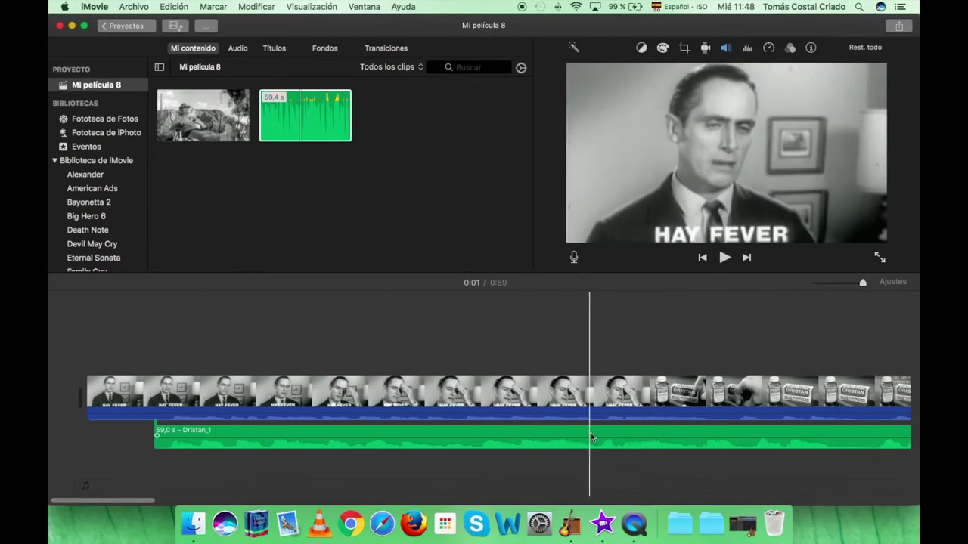
left_click(594, 437)
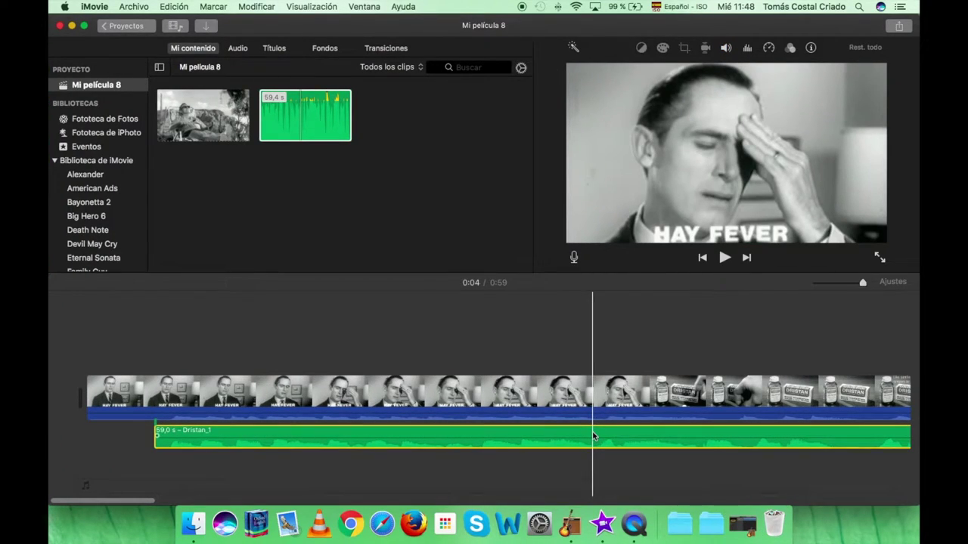
key("Delete")
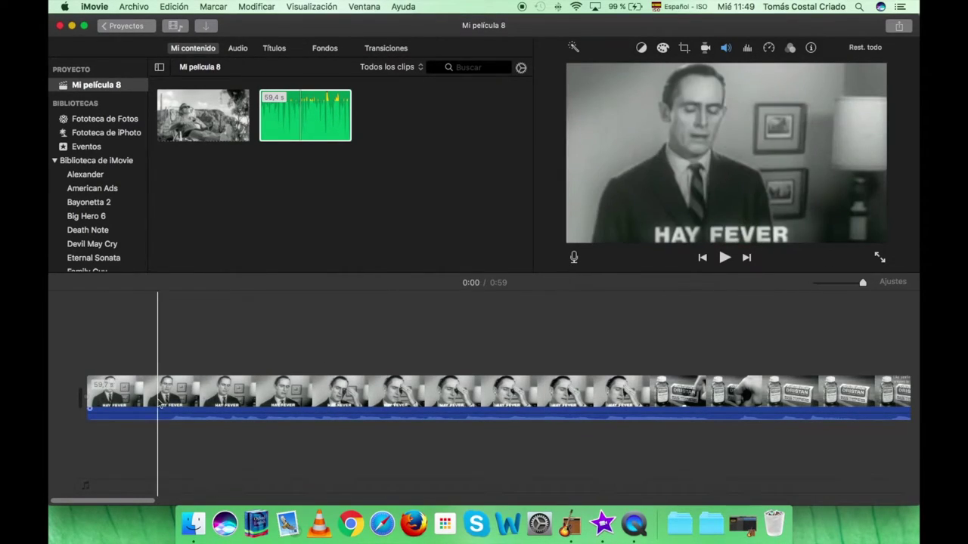
- Show the voice-over recording controls, ready to record at 0:00 under the Dristan tablets clip
left_click(92, 394)
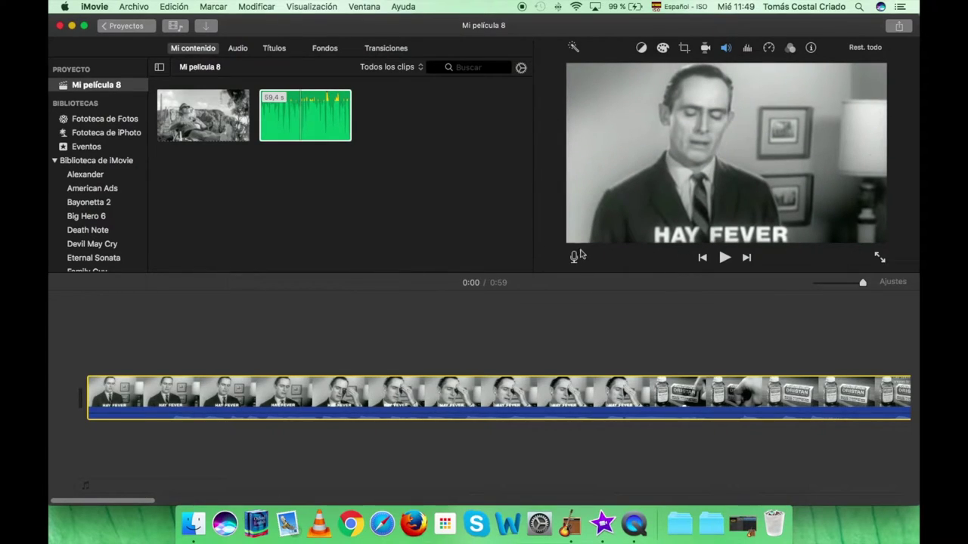
left_click(574, 258)
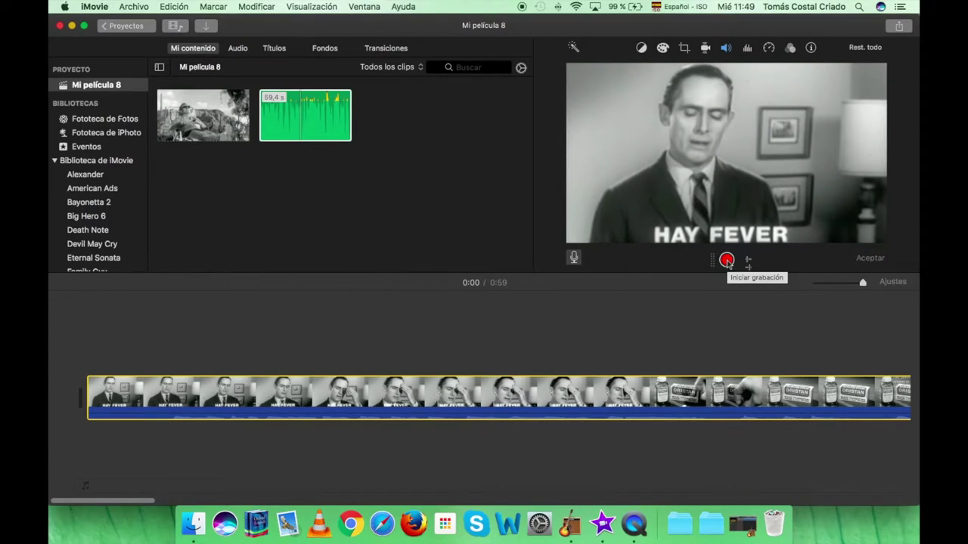
left_click(89, 350)
left_click(363, 340)
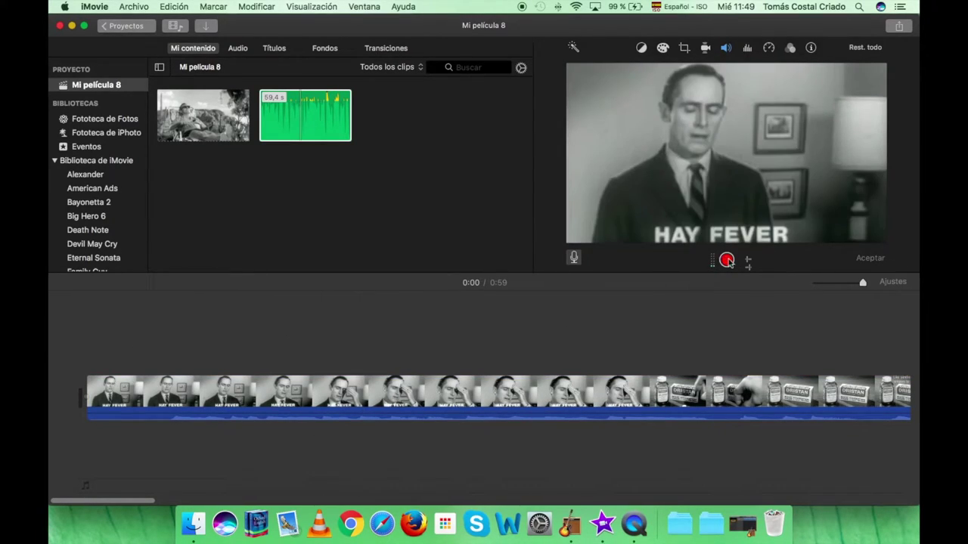
- Record voice-over VO-1 under the Dristan clip and trim its start to the playhead, leaving 9.9 s
left_click(727, 260)
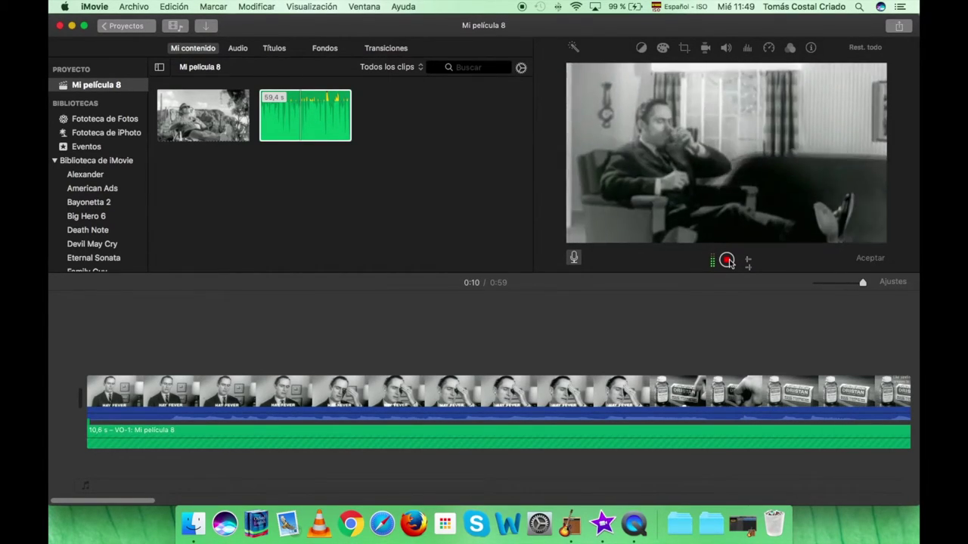
left_click(727, 261)
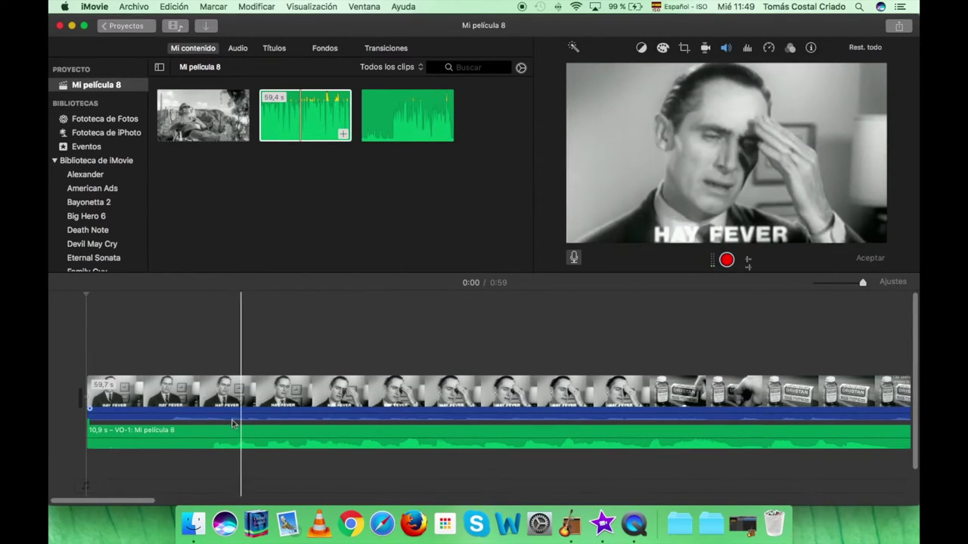
left_click(196, 433)
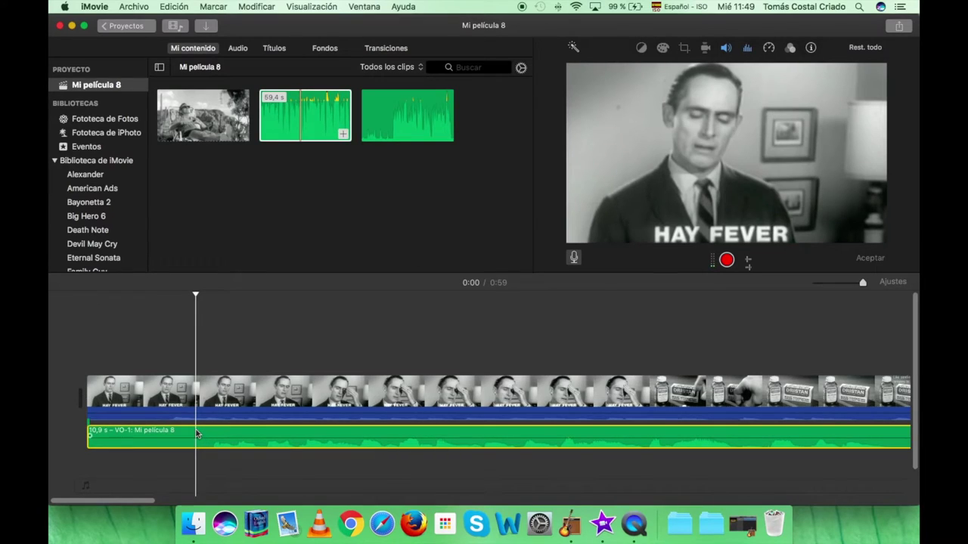
key("alt+slash")
left_click(177, 435)
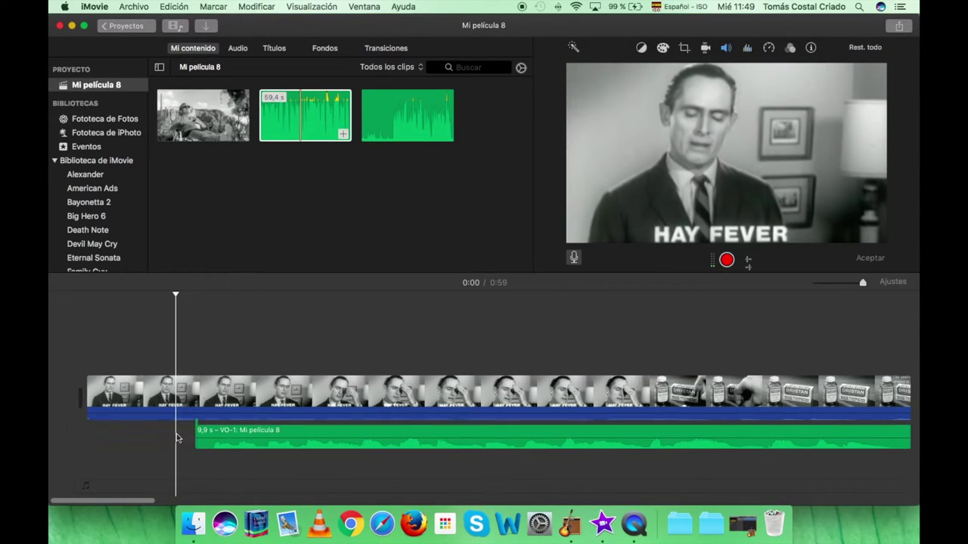
- Drag VO-1 earlier, play back to check timing, then bring up iMovie's sharing options
left_click_drag(234, 429, 197, 433)
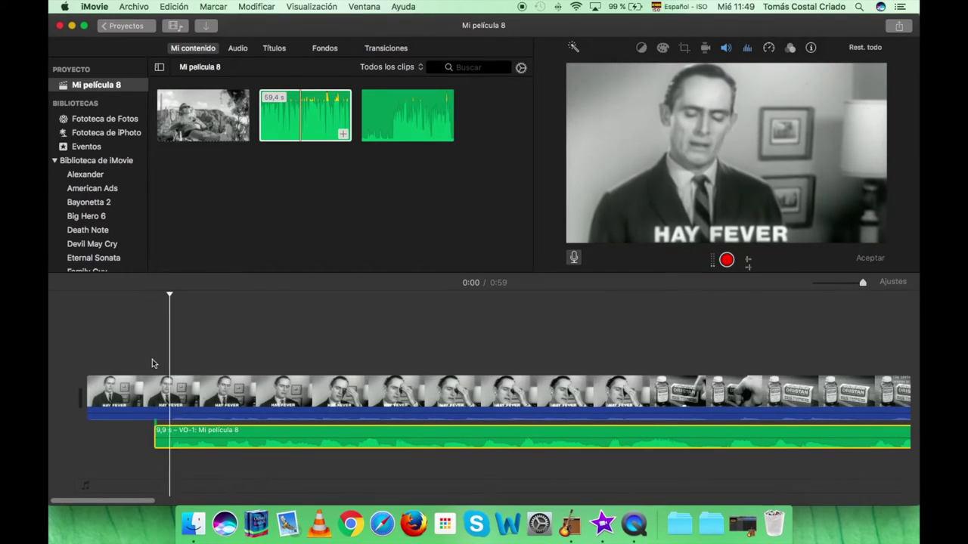
key("space")
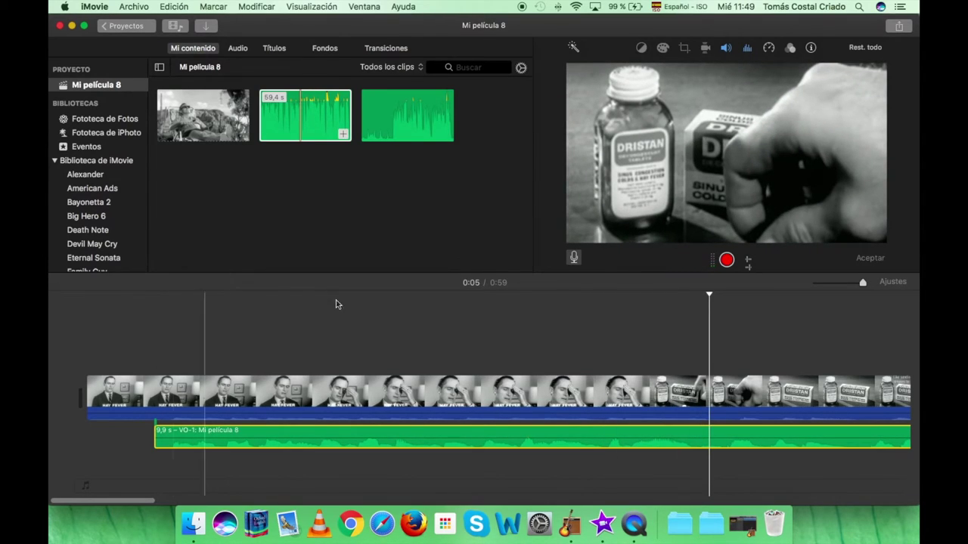
left_click(637, 310)
scroll(637, 313, "right", 10)
scroll(637, 313, "right", 6)
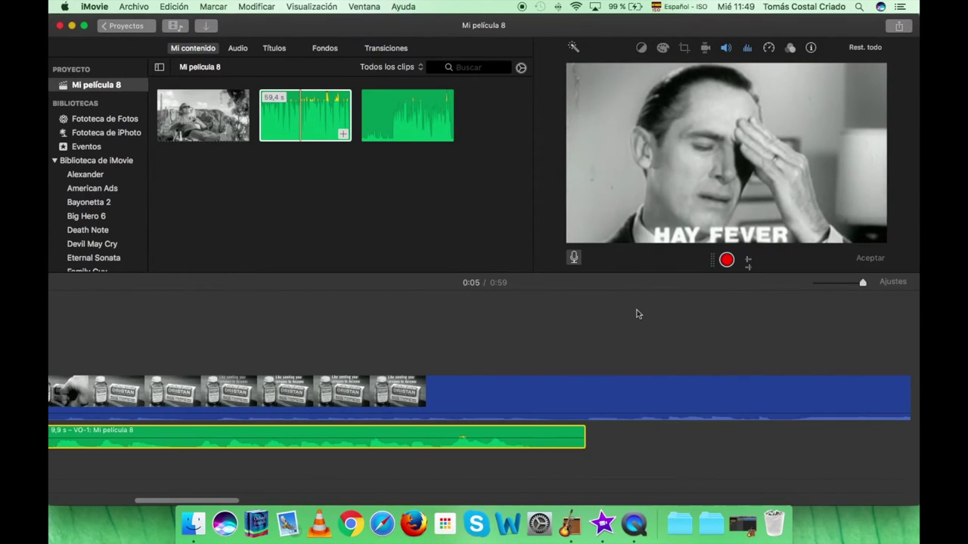
left_click(561, 352)
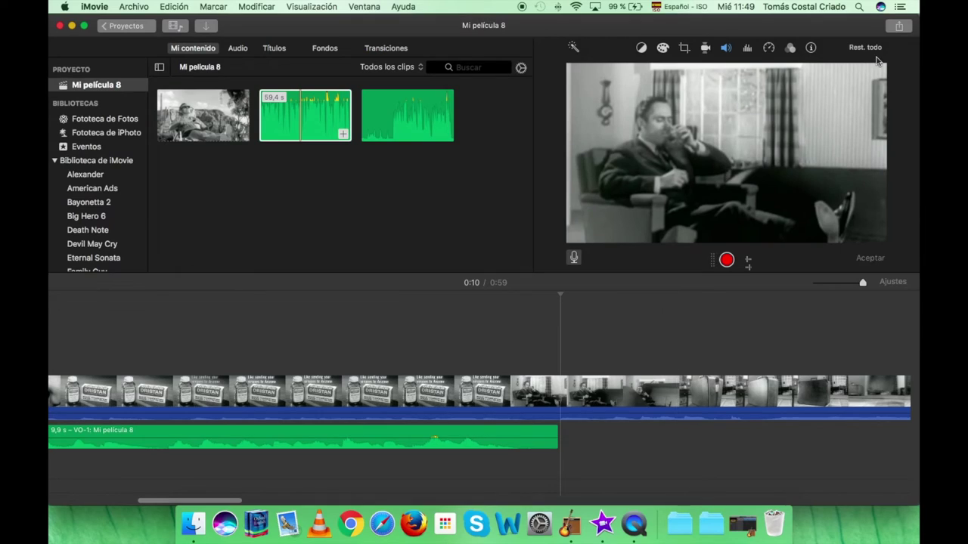
left_click(899, 29)
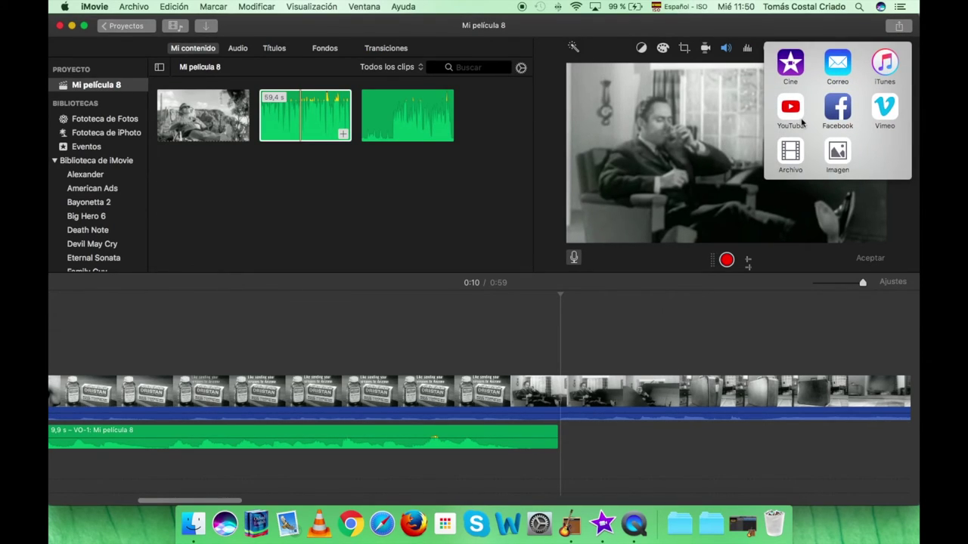
- Close the sharing popover and minimize iMovie to reveal the desktop
left_click(777, 30)
key("super+m")
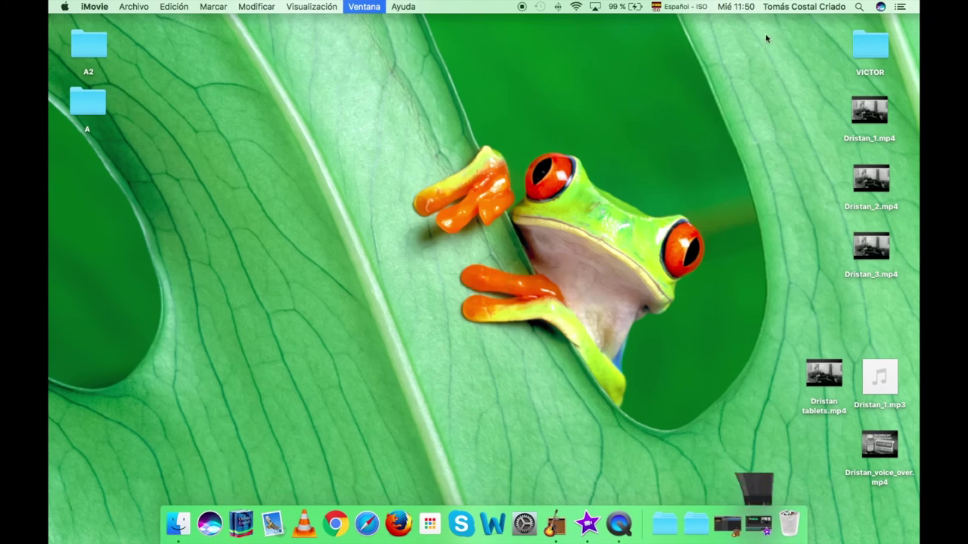